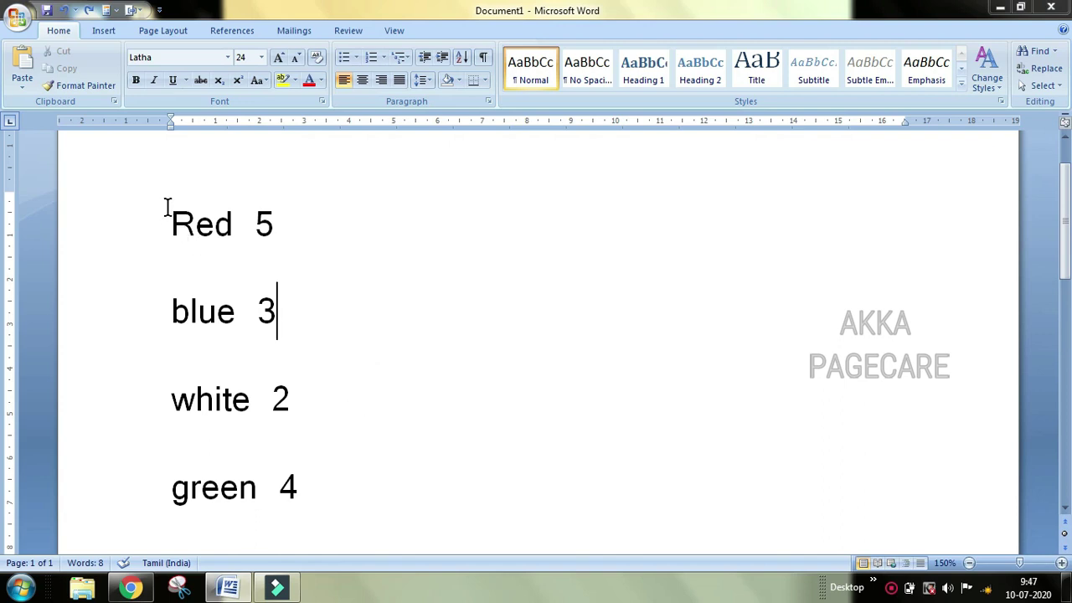
Try selecting words and insertion points on the Red 5 and blue 3 lines
drag(172, 209, 220, 221)
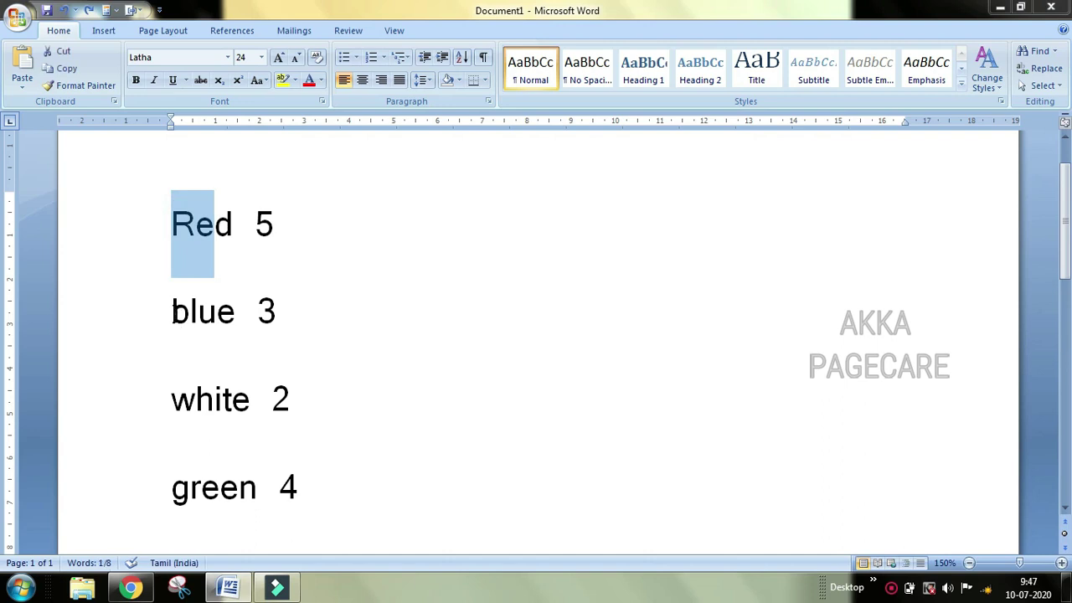
drag(172, 312, 226, 312)
double_click(259, 213)
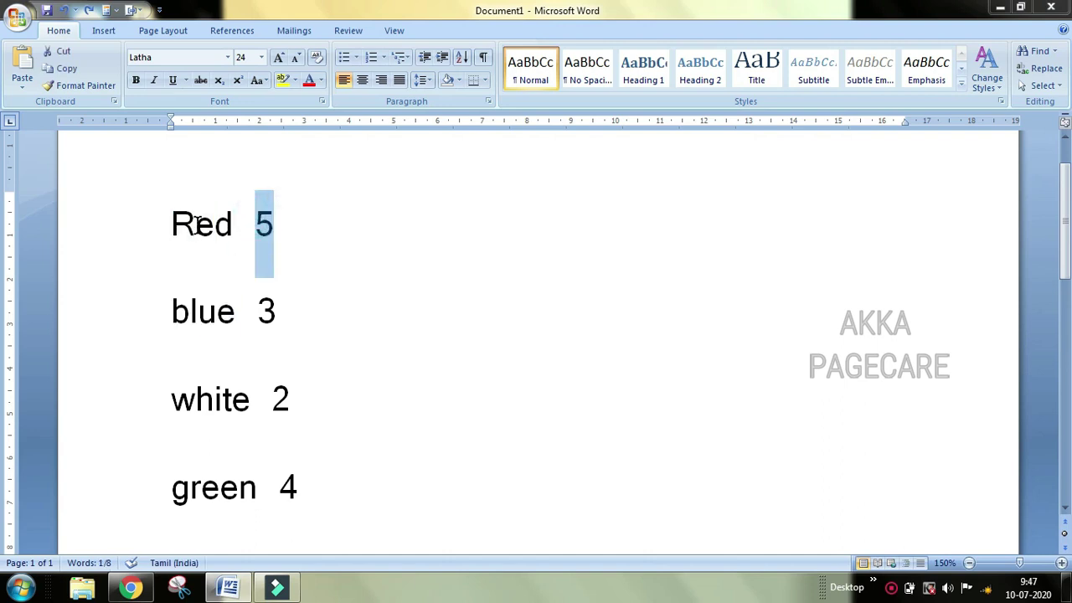
drag(175, 223, 233, 222)
click(265, 224)
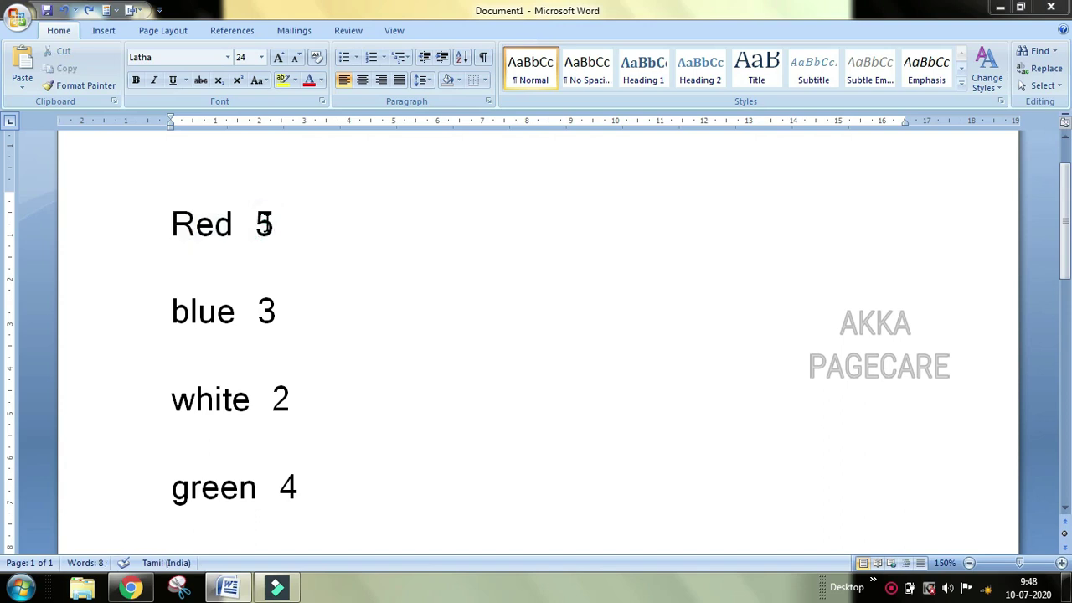
click(445, 349)
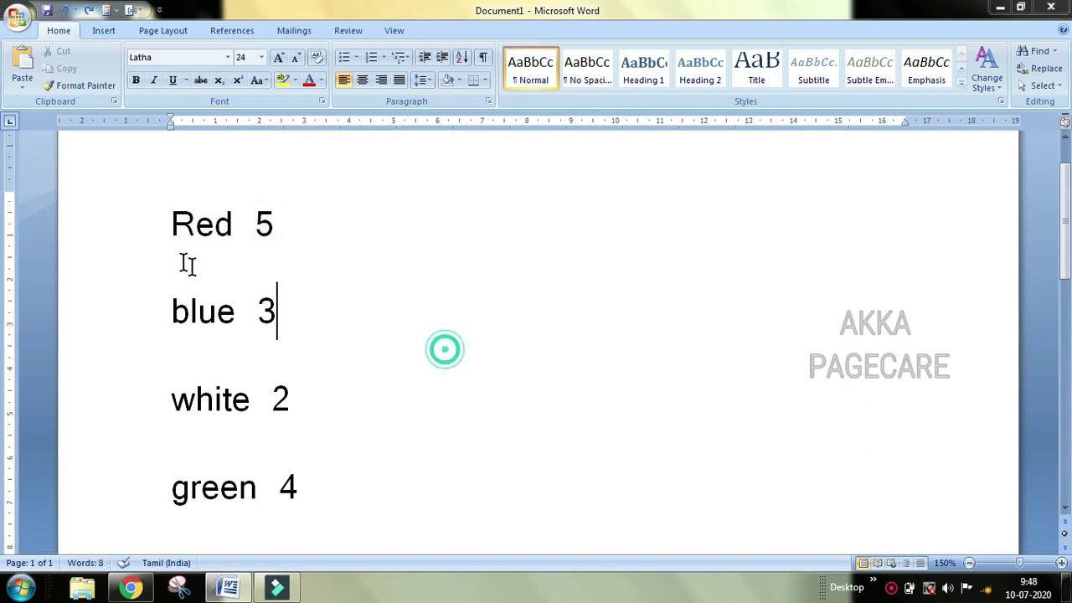
double_click(167, 208)
click(243, 226)
click(266, 225)
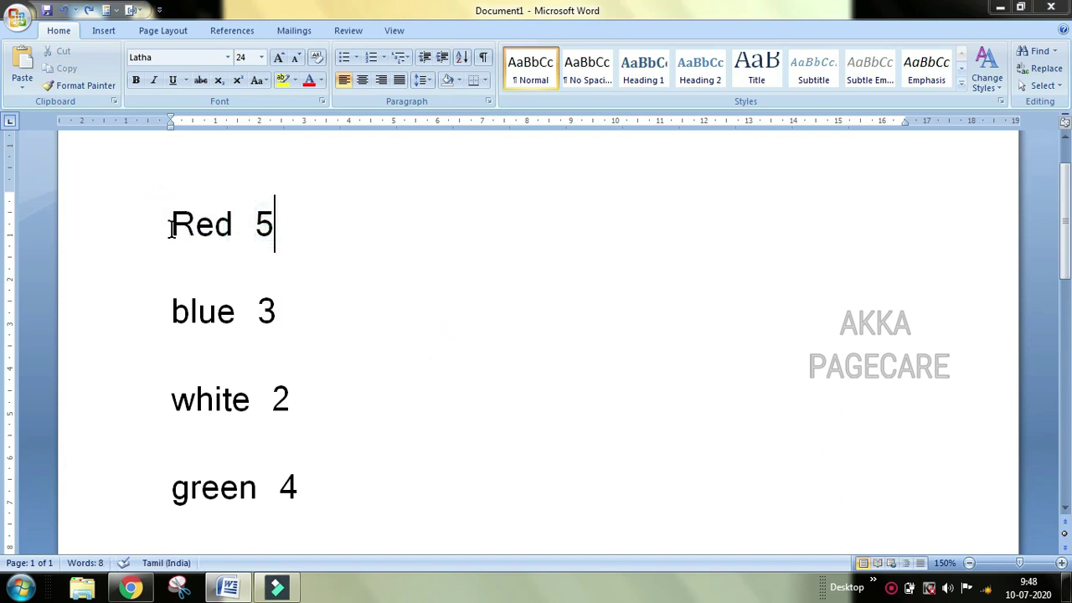
click(164, 227)
Select the blue 3, white 2 and green 4 lines in turn, then the Red-to-white range
click(173, 299)
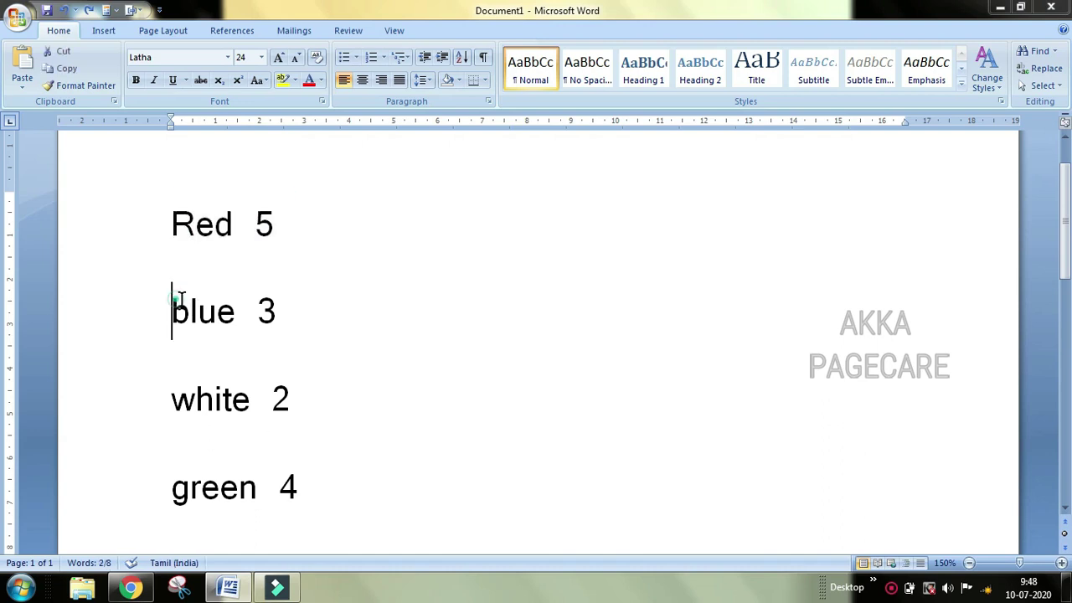
triple_click(181, 297)
triple_click(167, 392)
drag(167, 491, 306, 510)
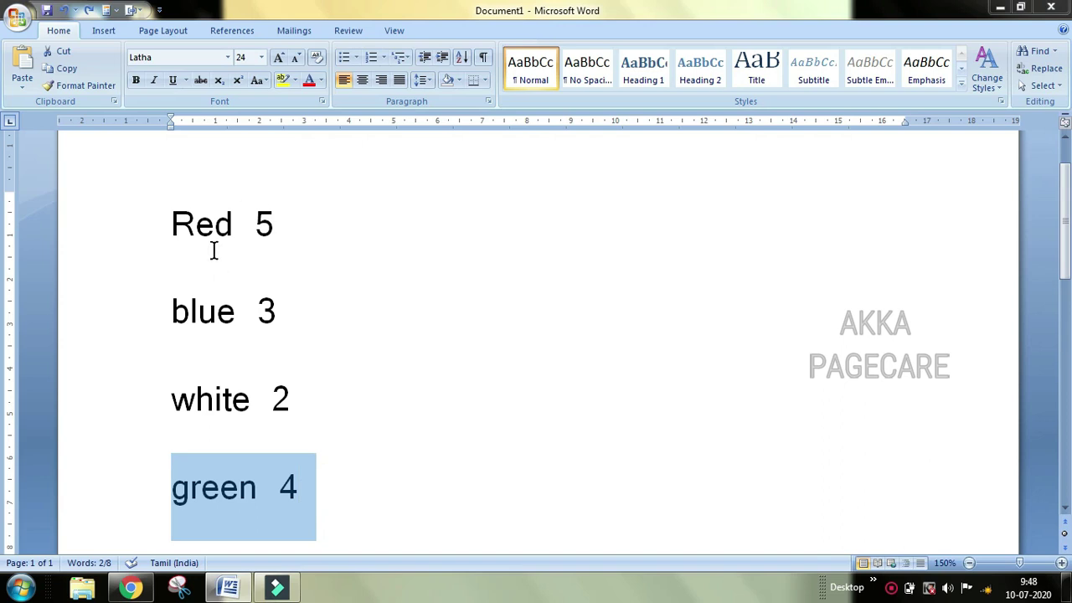
drag(196, 192, 195, 404)
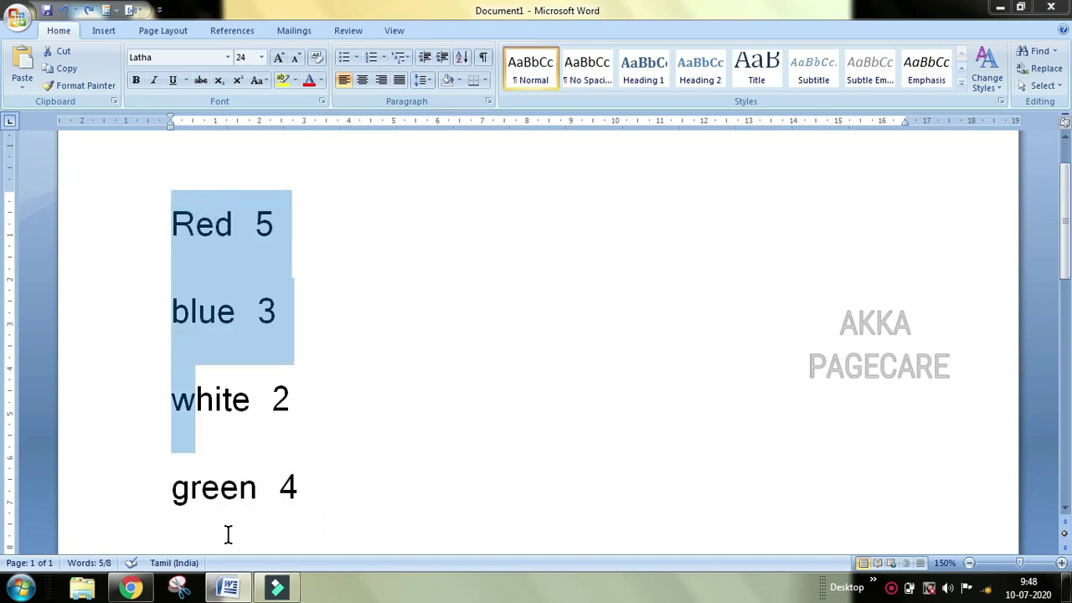
click(261, 312)
click(292, 400)
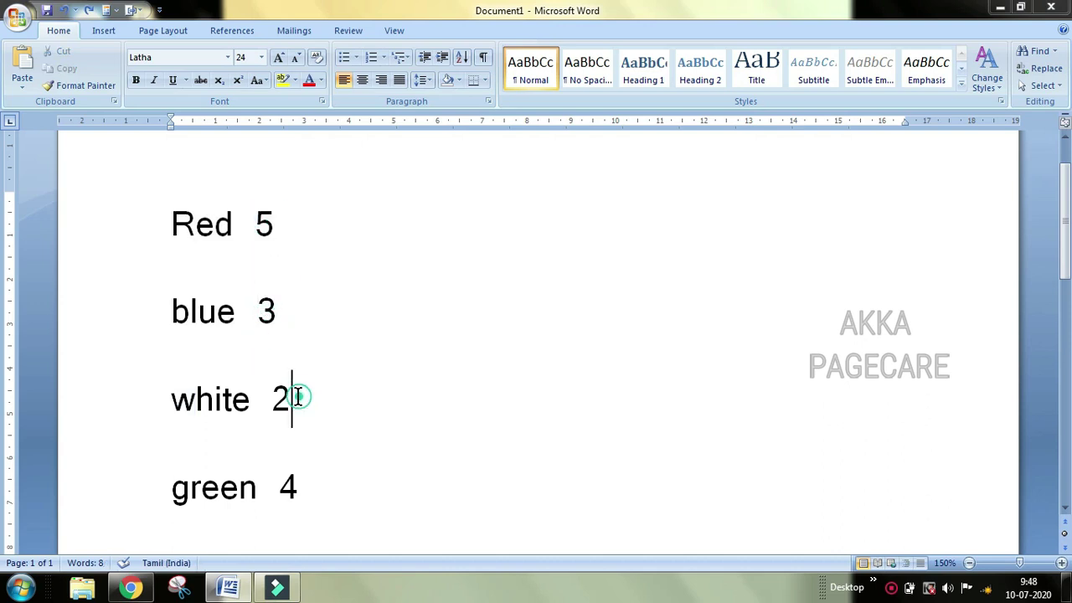
Type 'column' after white 2, then delete it again
mouse_move(302, 593)
text(column)
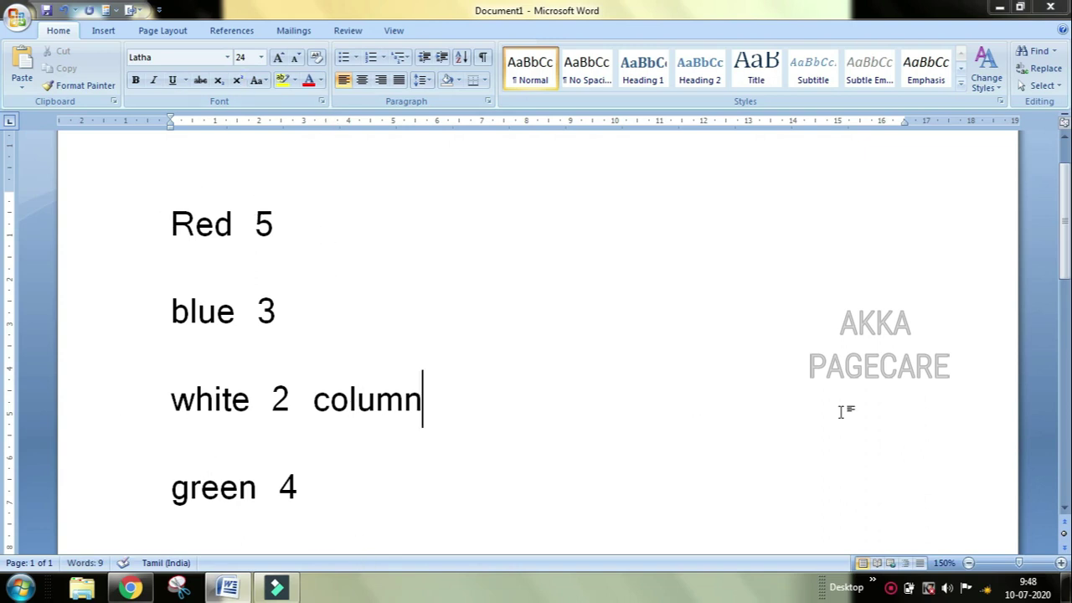
key(BackSpace)
key(BackSpace)
key(BackSpace)
key(BackSpace)
key(BackSpace)
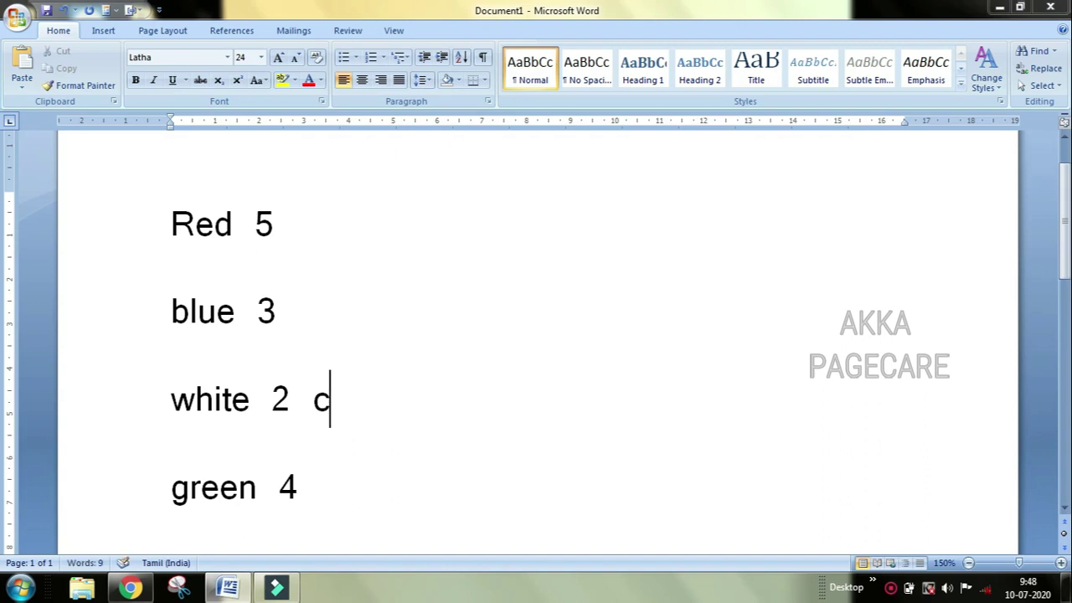
key(BackSpace)
key(BackSpace)
key(BackSpace)
Select all four colour lines and open Convert Text to Table from Insert > Table
drag(172, 221, 307, 461)
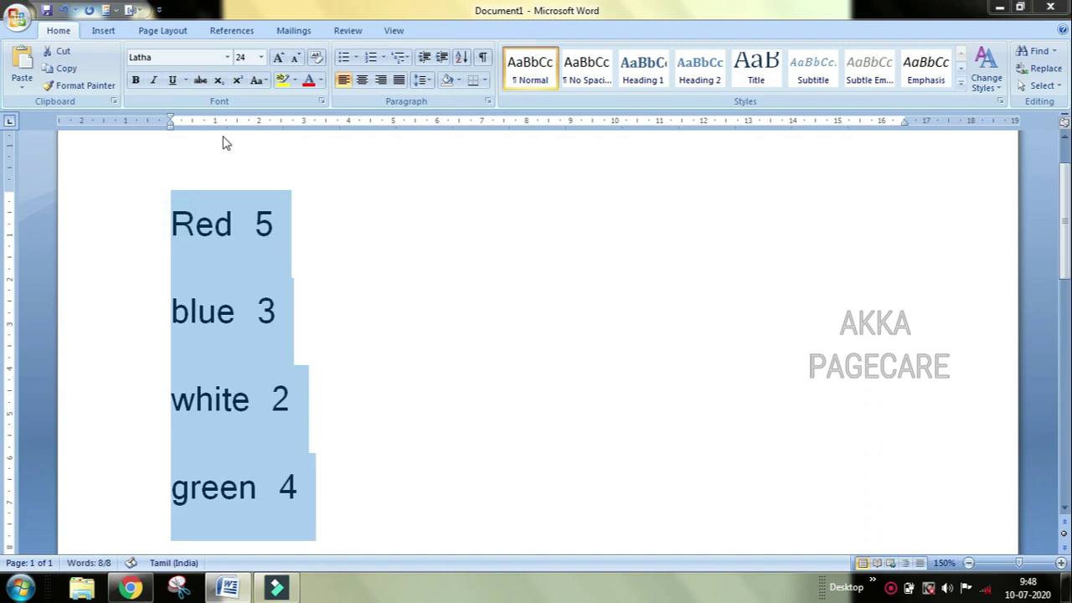
click(103, 32)
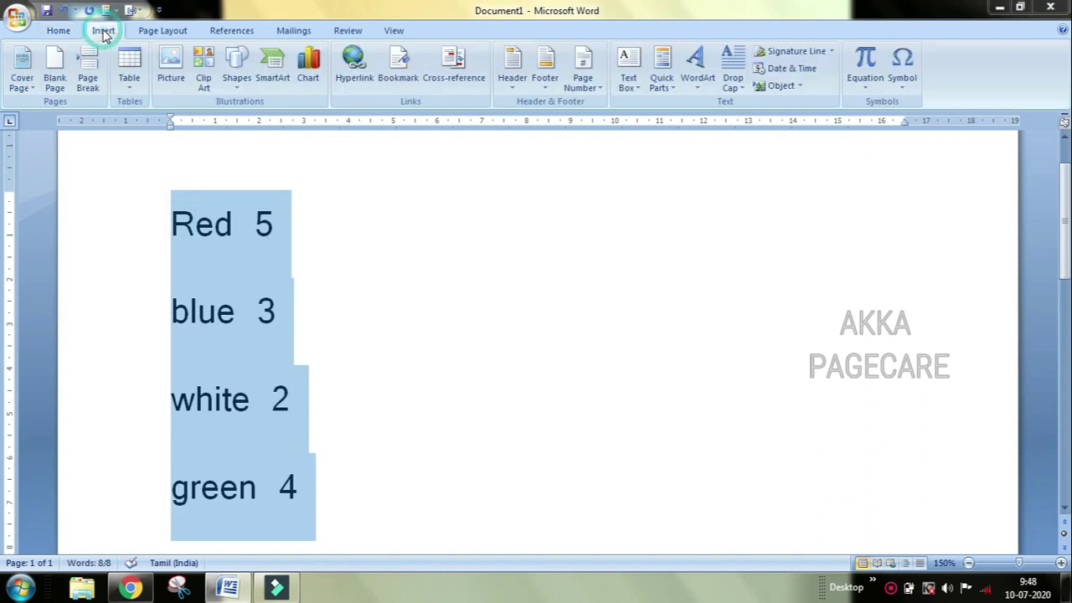
click(130, 84)
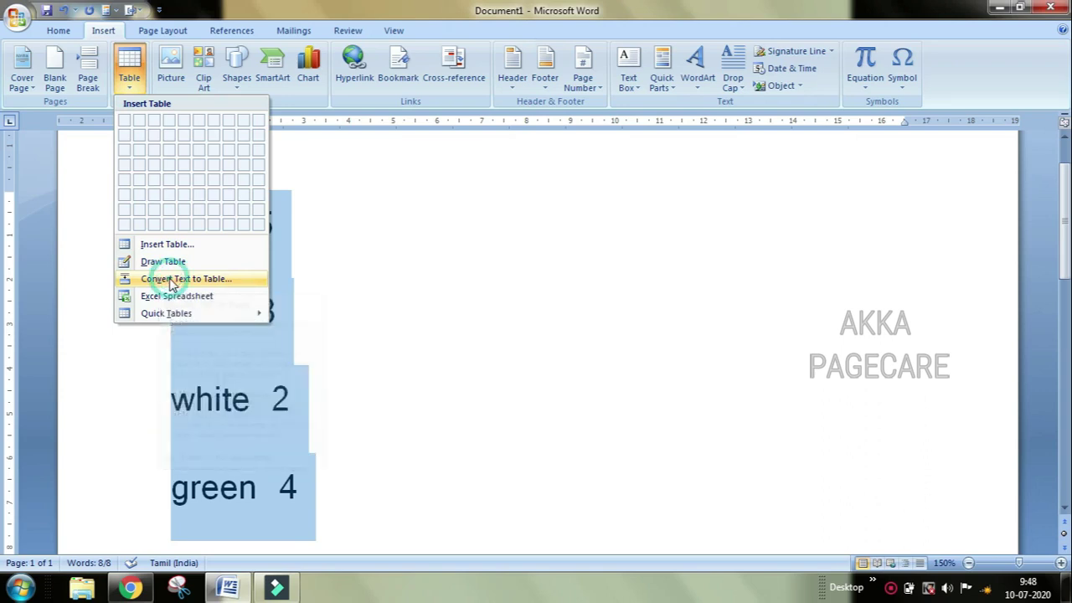
click(167, 282)
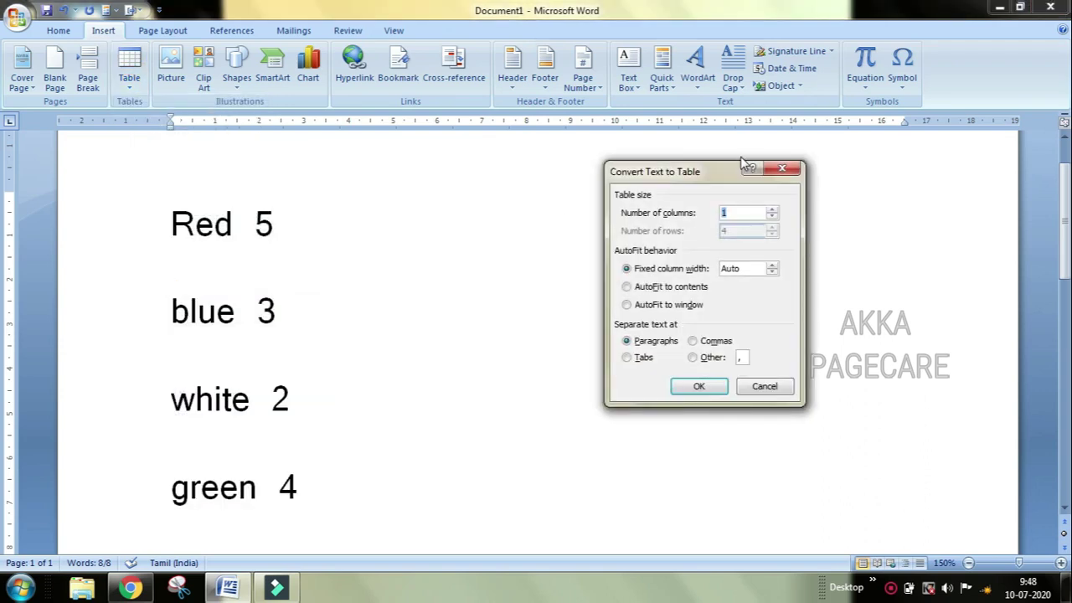
drag(708, 178, 539, 189)
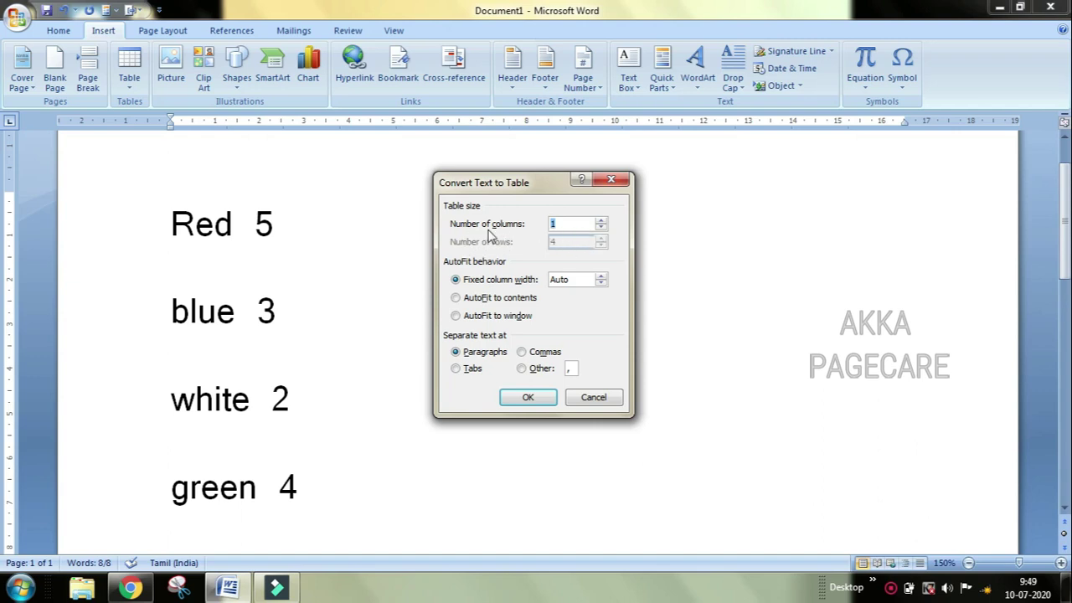
Convert the lines into a table with 2 columns and an Other separator, then deselect it
click(569, 224)
click(565, 241)
click(601, 221)
click(522, 368)
click(573, 370)
click(532, 398)
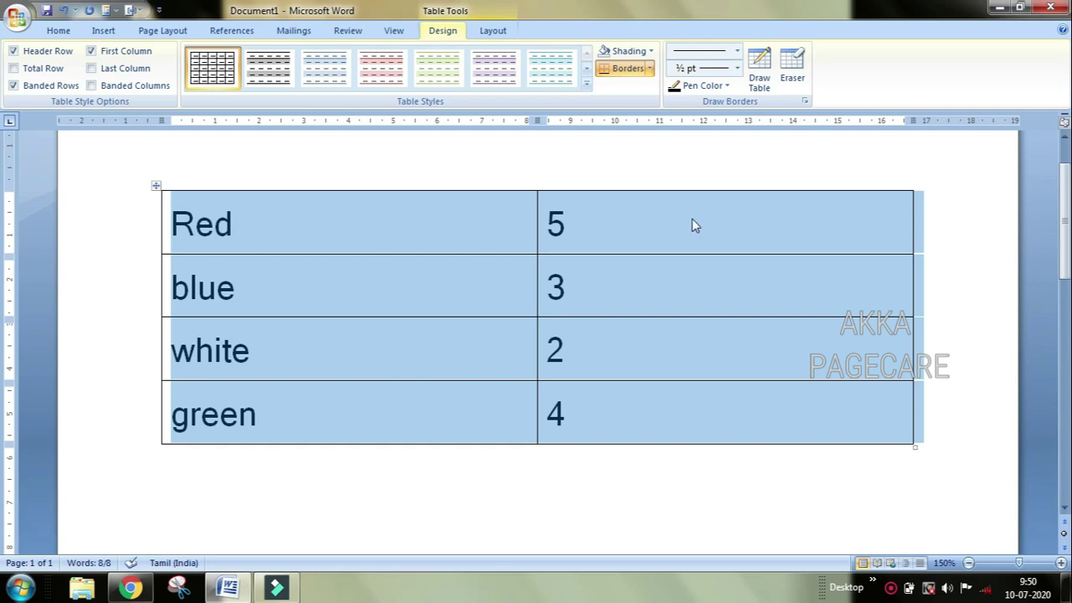
click(957, 365)
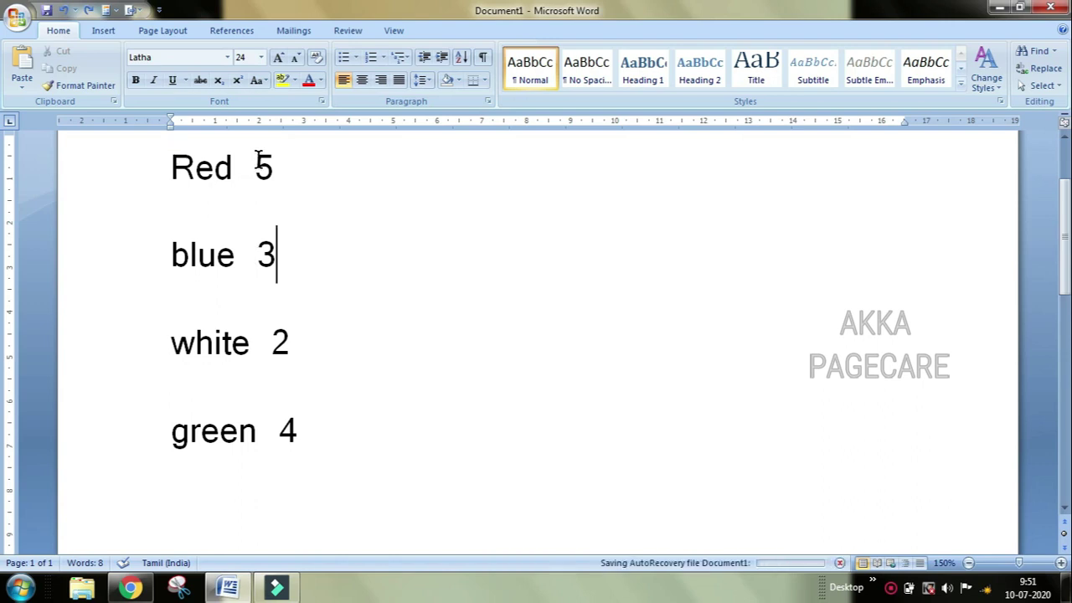
Replace the spaces on each line with '/', giving Red/5, blue/3, white/2 and green/4
click(256, 167)
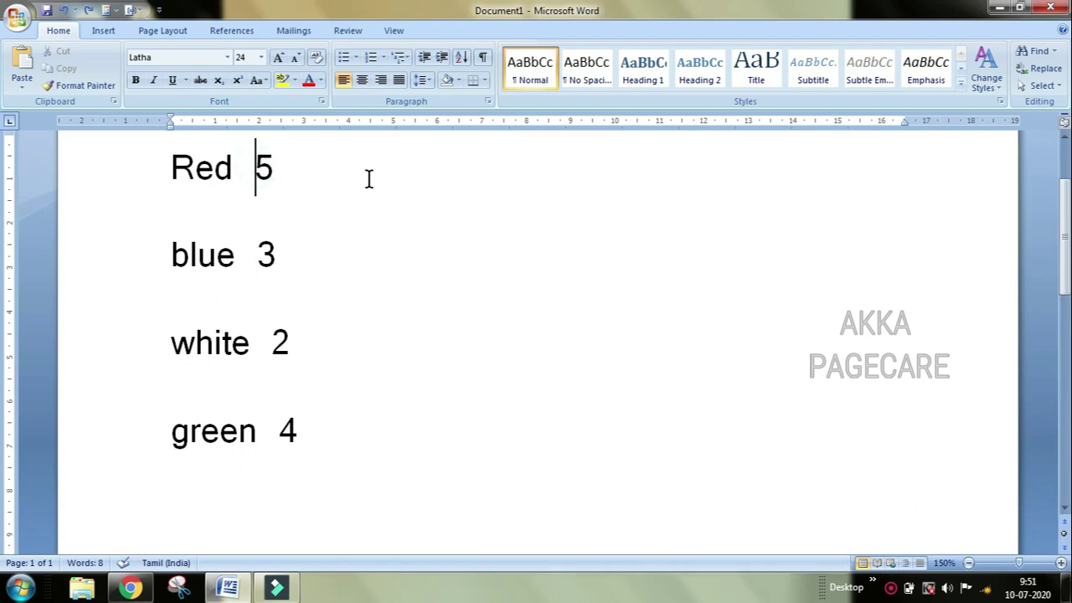
key(BackSpace)
key(BackSpace)
text(/)
click(257, 254)
key(BackSpace)
key(BackSpace)
text(/)
click(272, 343)
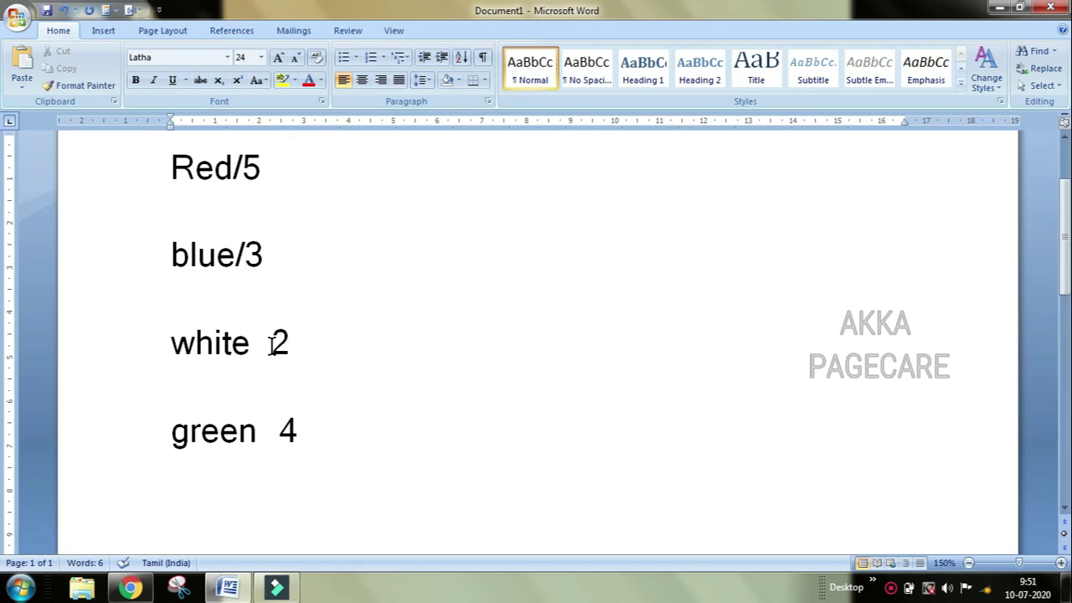
key(BackSpace)
key(BackSpace)
text(/)
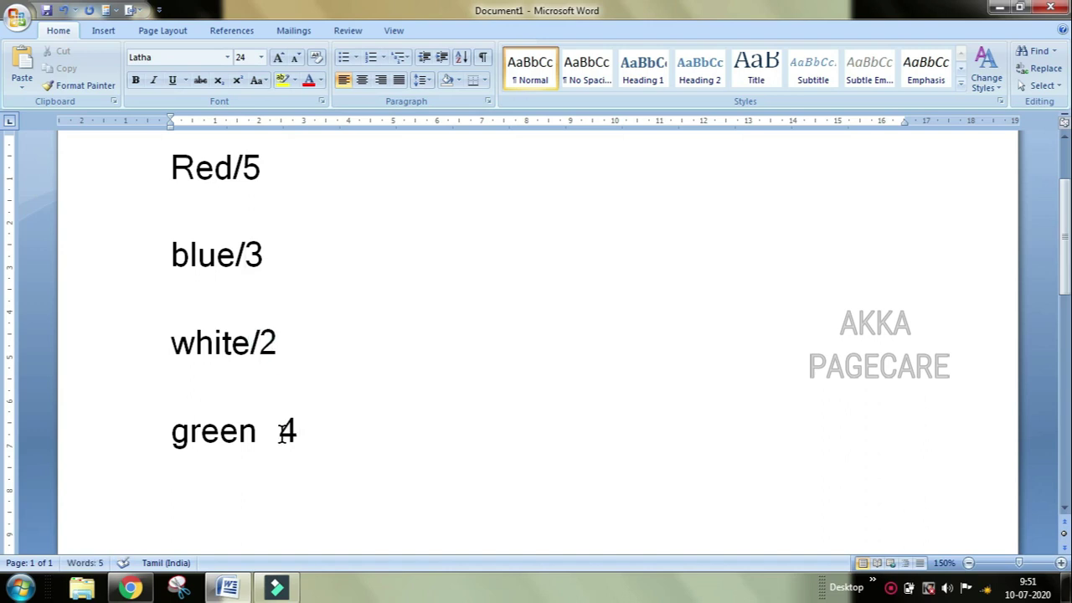
click(280, 431)
key(BackSpace)
key(BackSpace)
text(/)
Select the four slash-separated lines and bring up the Insert table options
drag(171, 159, 280, 419)
drag(280, 423, 282, 421)
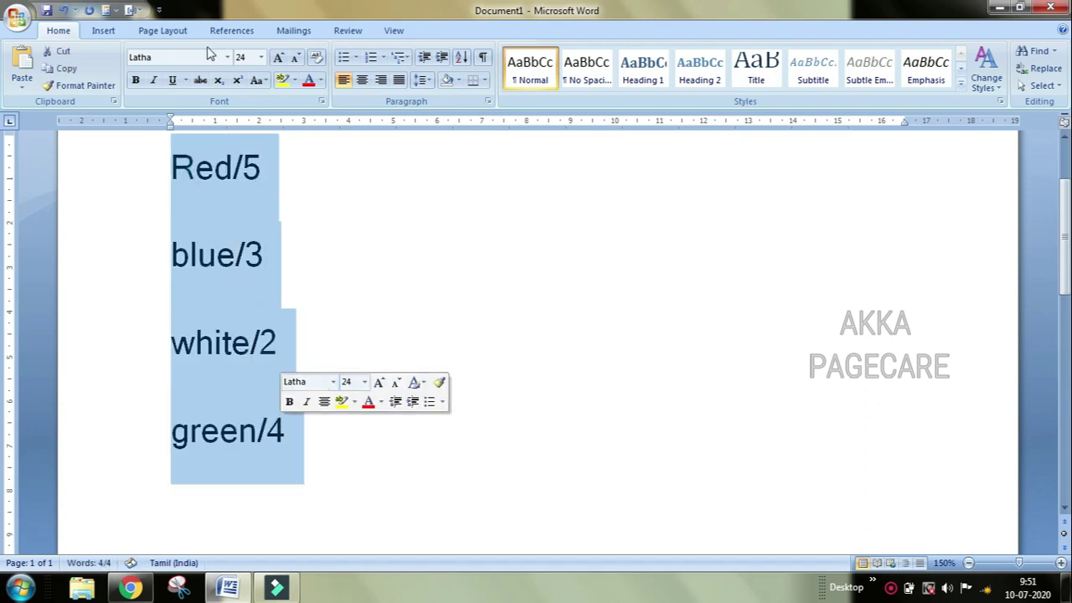
click(103, 30)
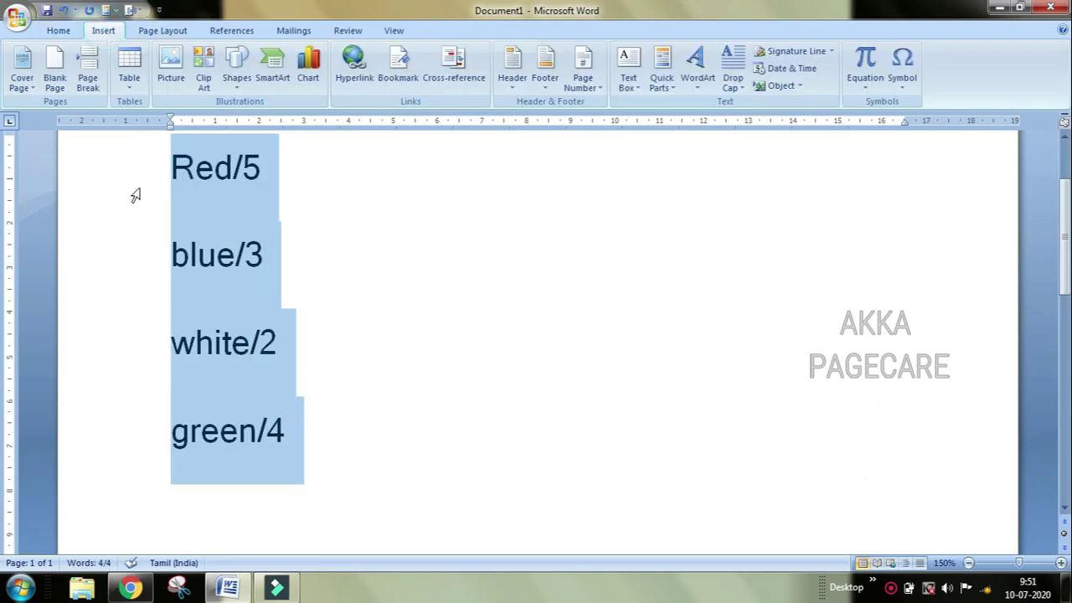
click(129, 68)
Convert the slash lines to a 2-column table with an Other separator, then undo it
click(153, 283)
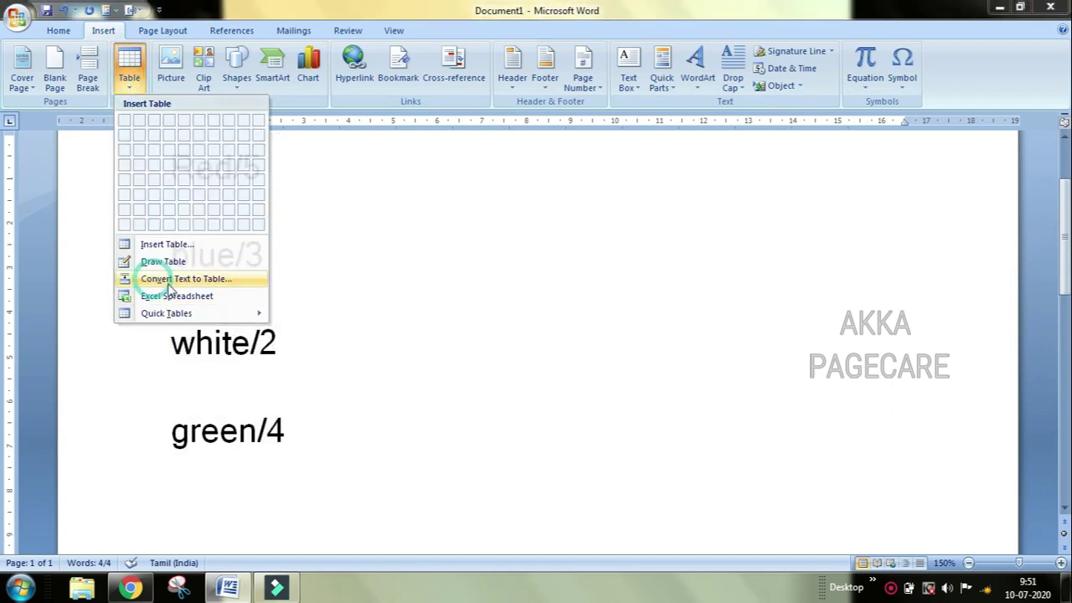
drag(550, 178, 624, 194)
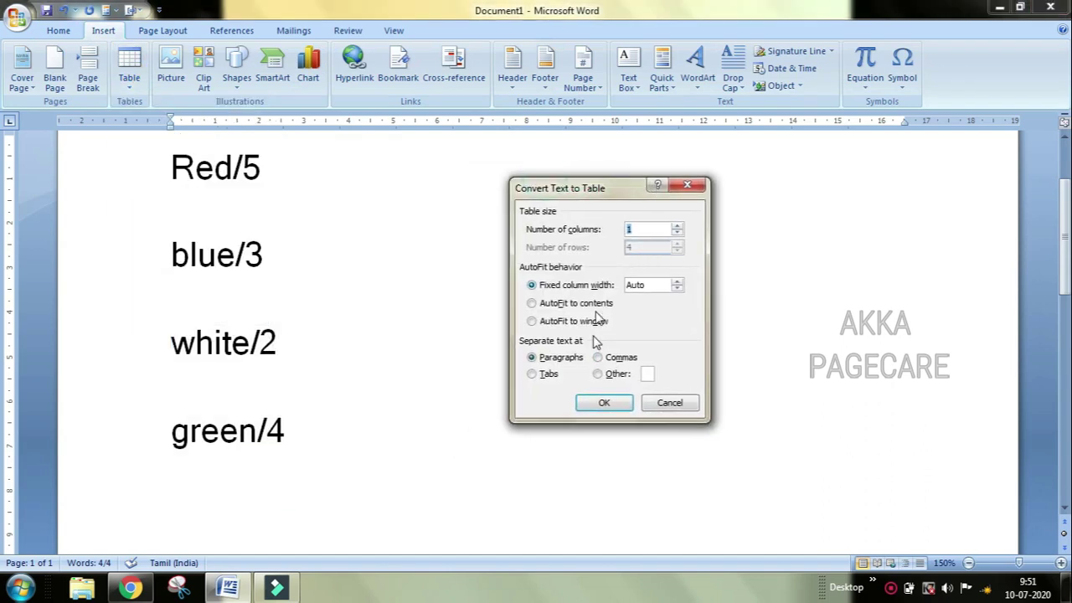
click(676, 227)
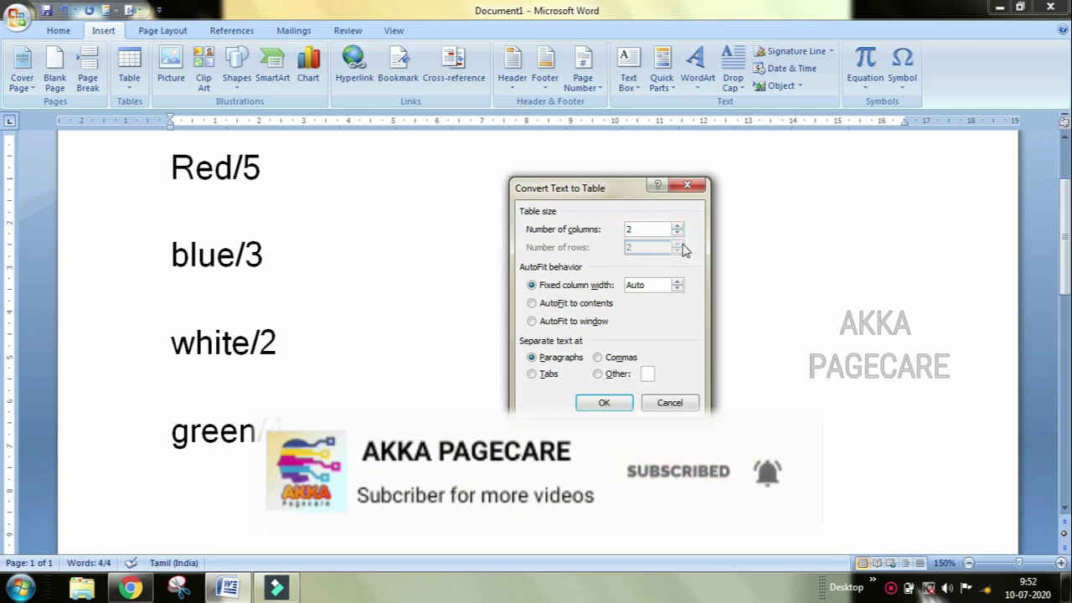
click(599, 375)
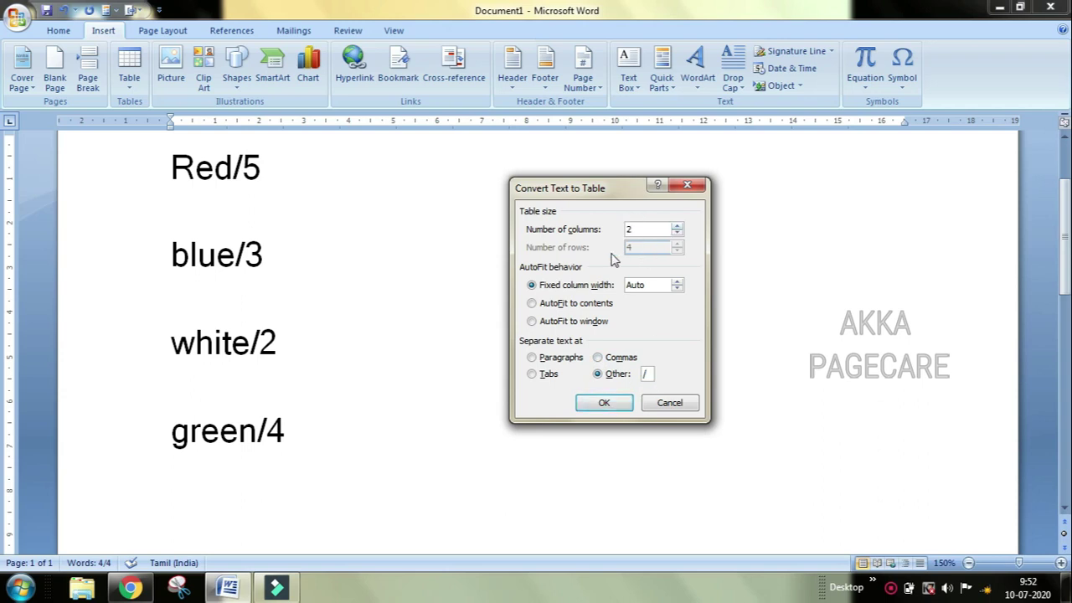
click(628, 402)
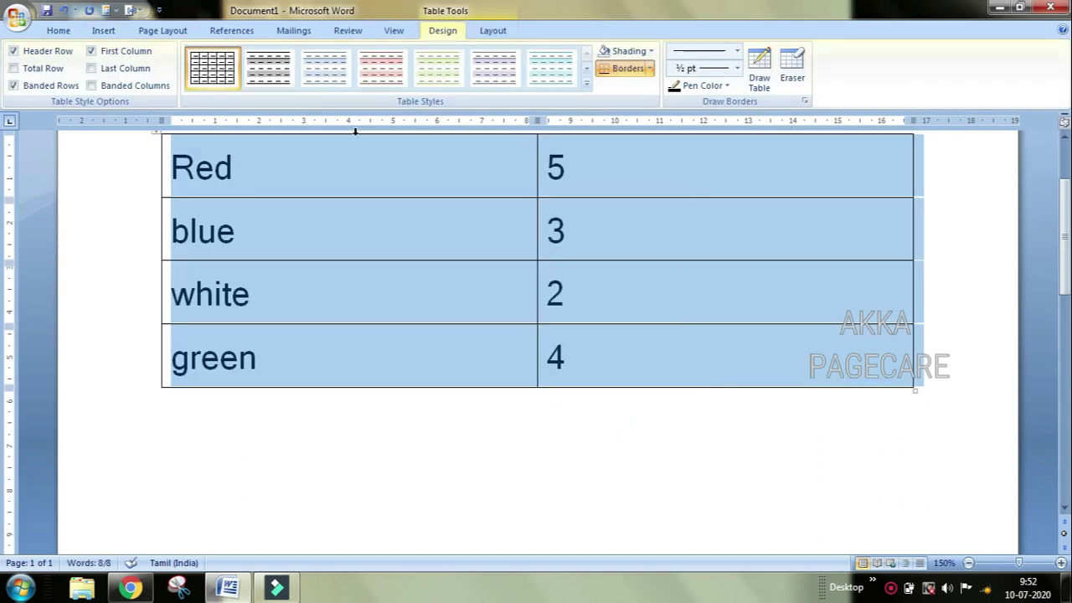
scroll(439, 351, up, 3)
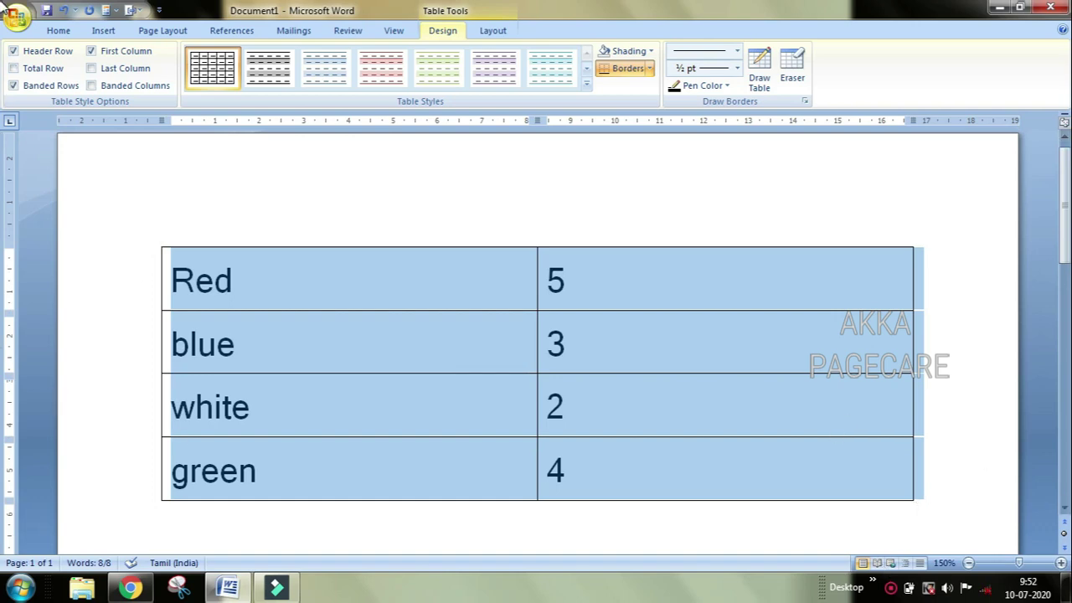
click(64, 10)
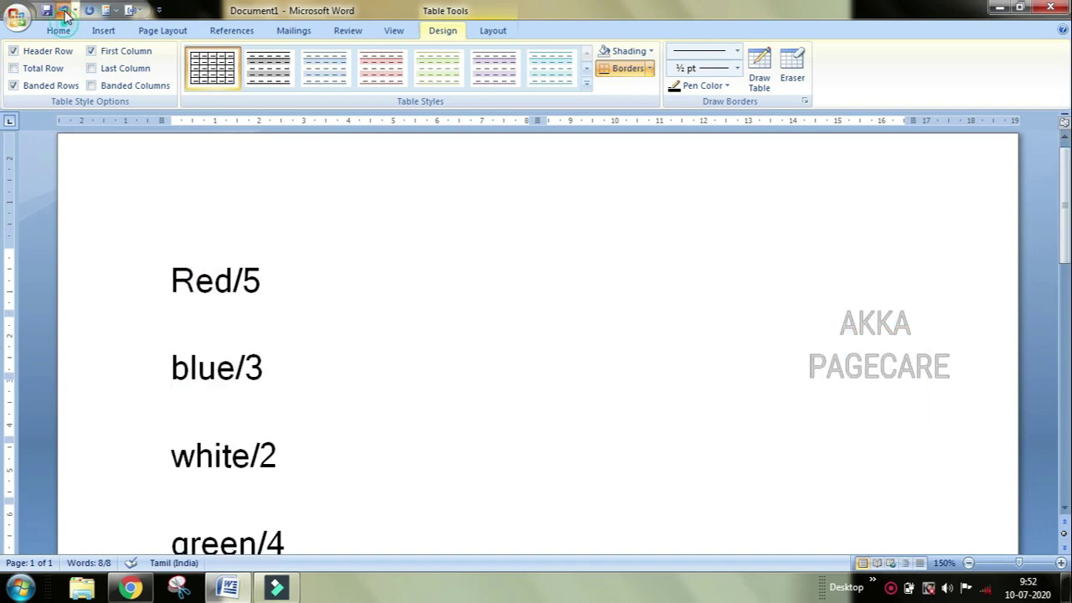
scroll(336, 340, down, 3)
Replace the slashes in Red/5 and blue/3 with colons
click(245, 164)
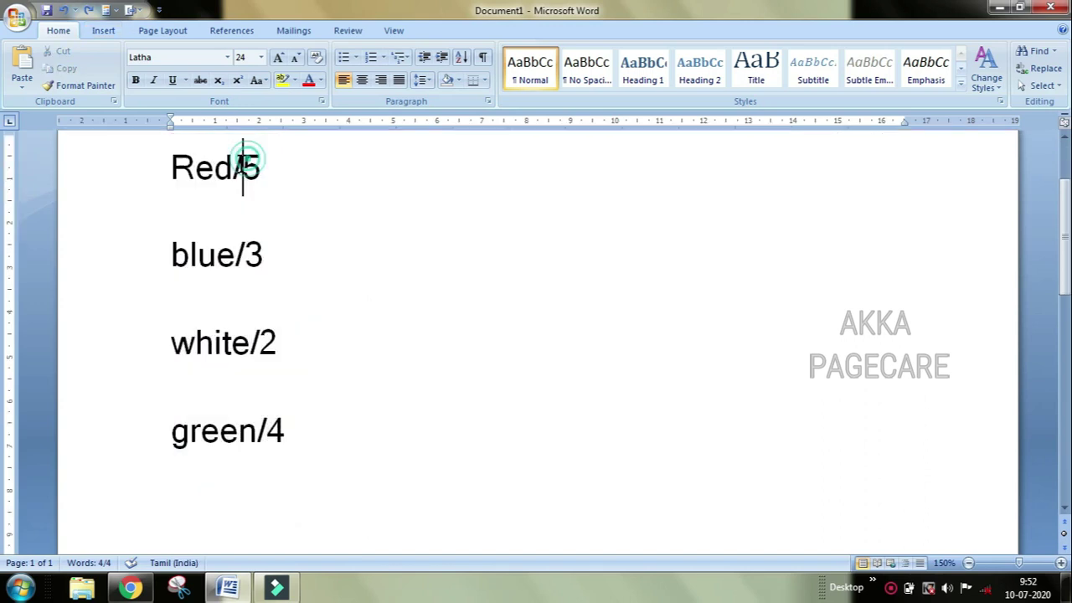
key(BackSpace)
text(:)
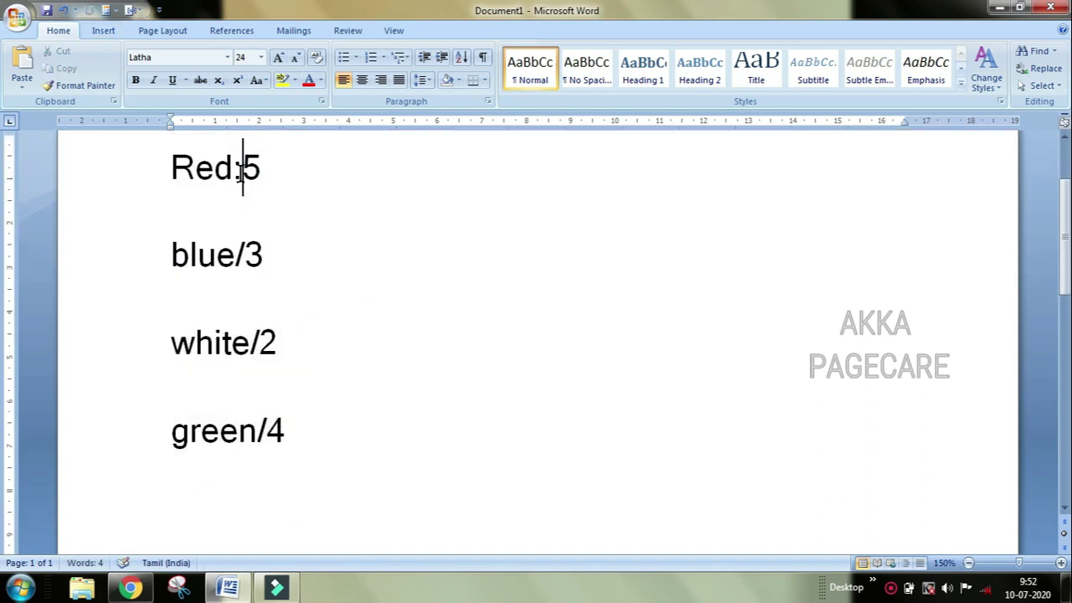
click(246, 255)
key(BackSpace)
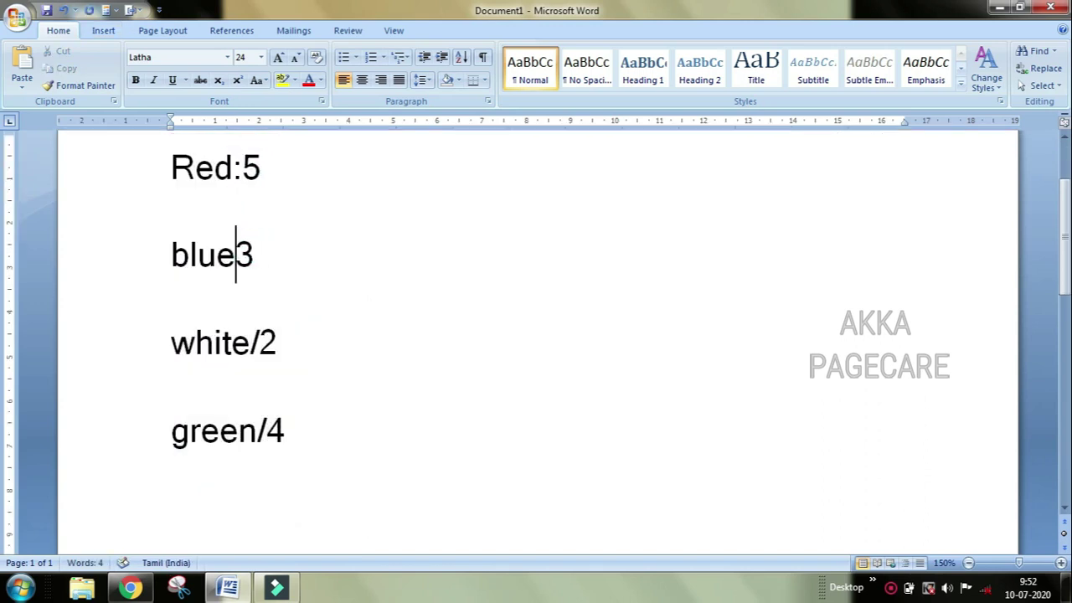
text(:)
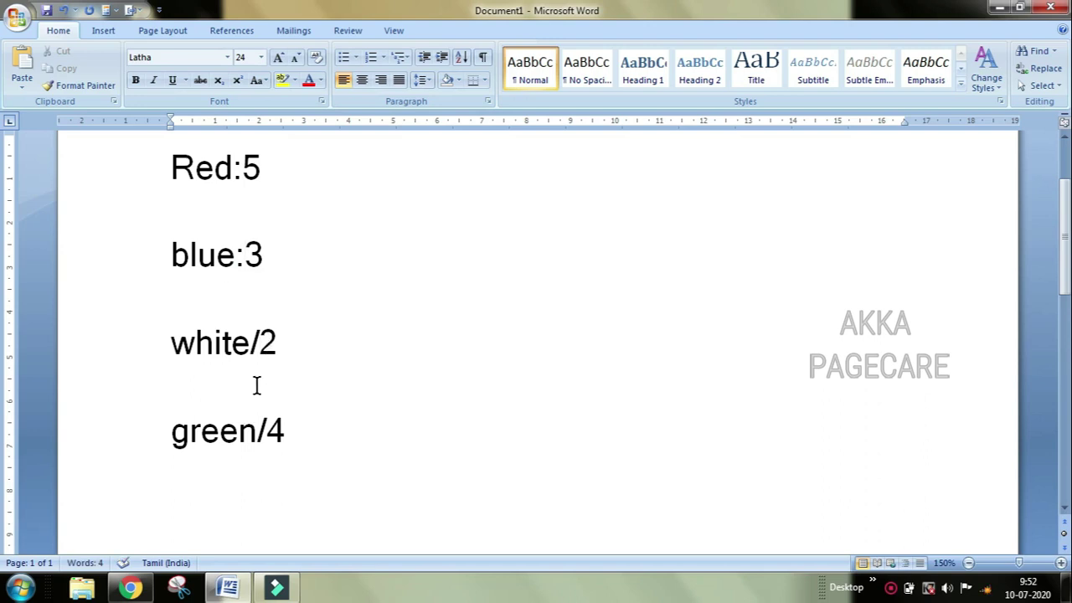
Use Find and Replace on white/2 and green/4 to Replace All '/' with ':'
drag(173, 342, 288, 412)
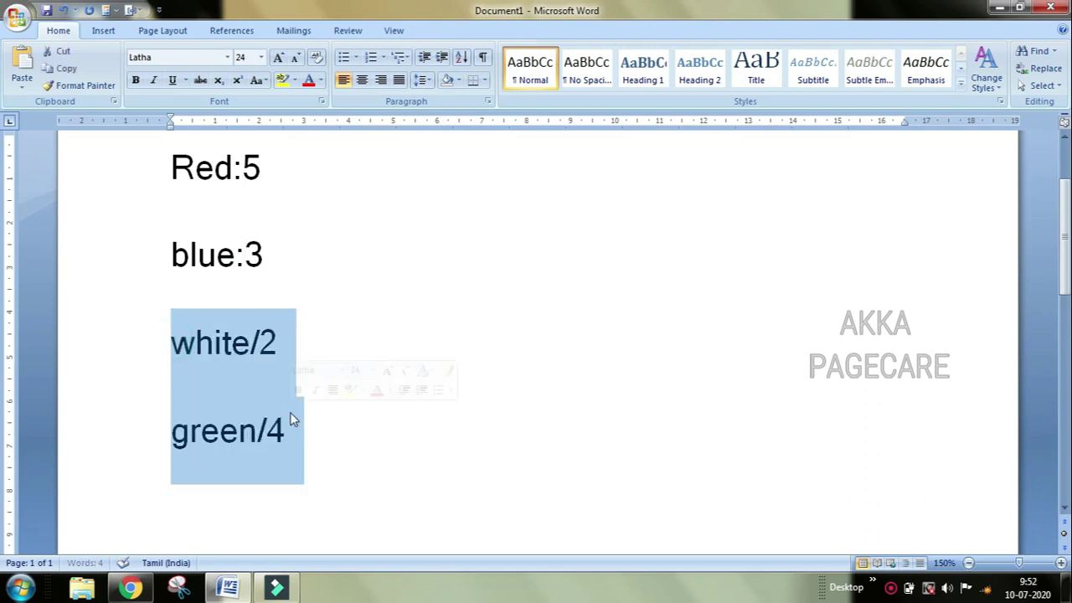
key(ctrl+f)
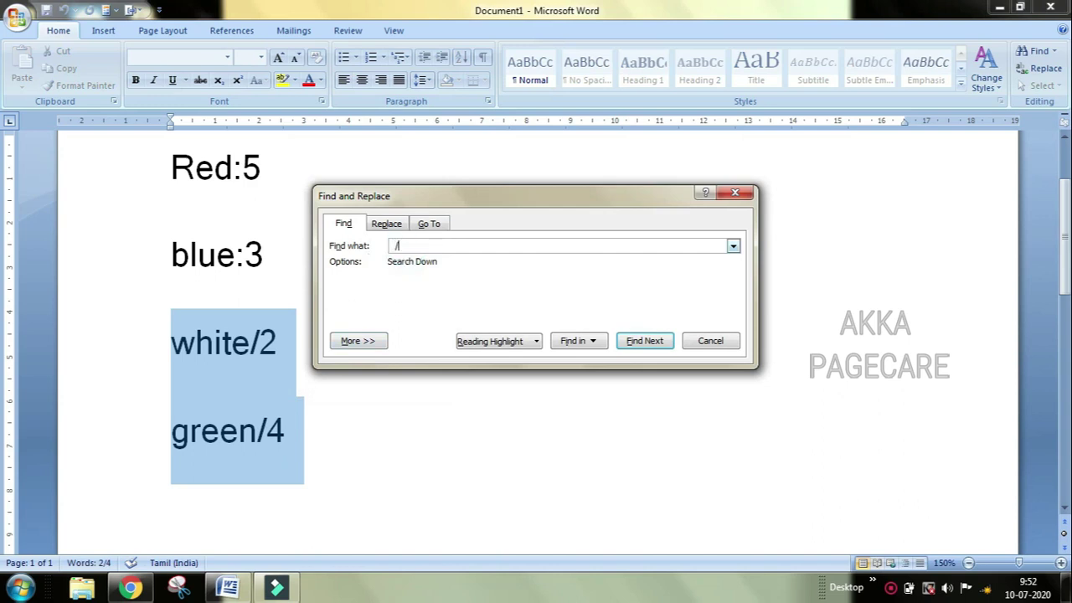
key(BackSpace)
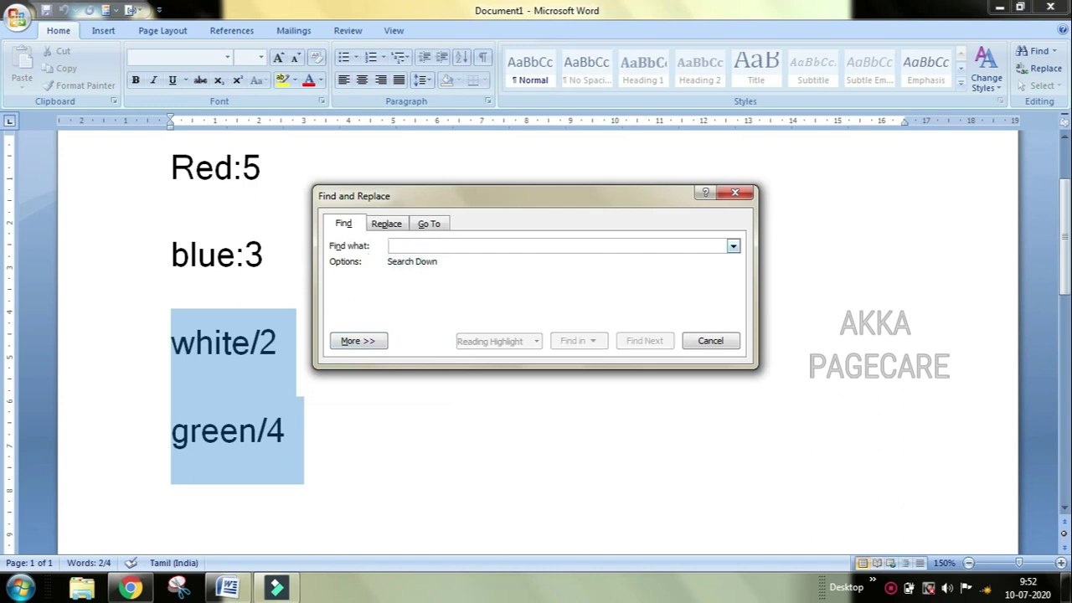
text(/)
click(396, 230)
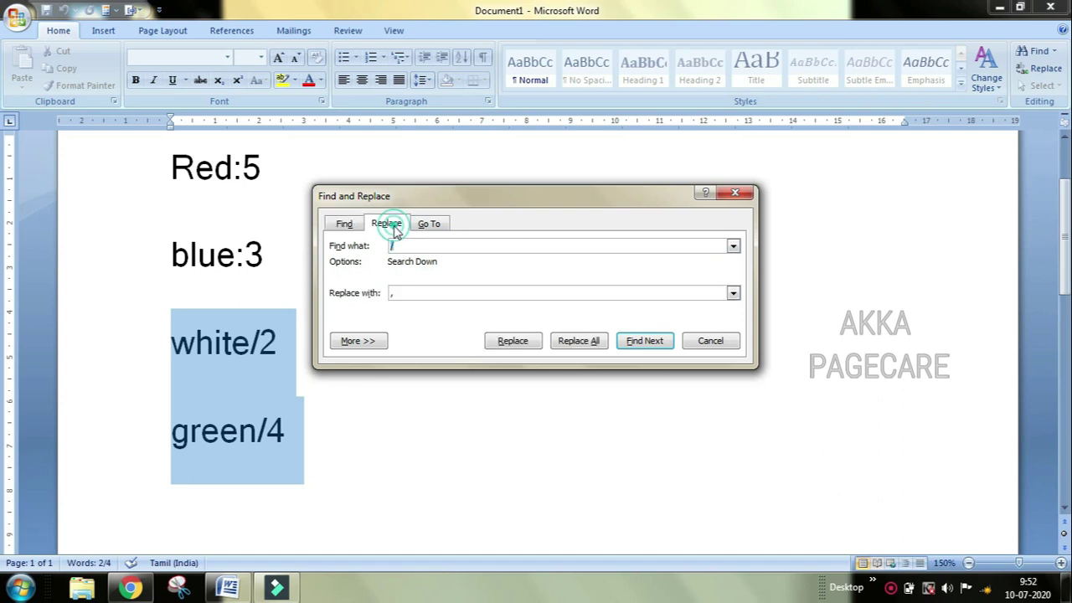
click(402, 294)
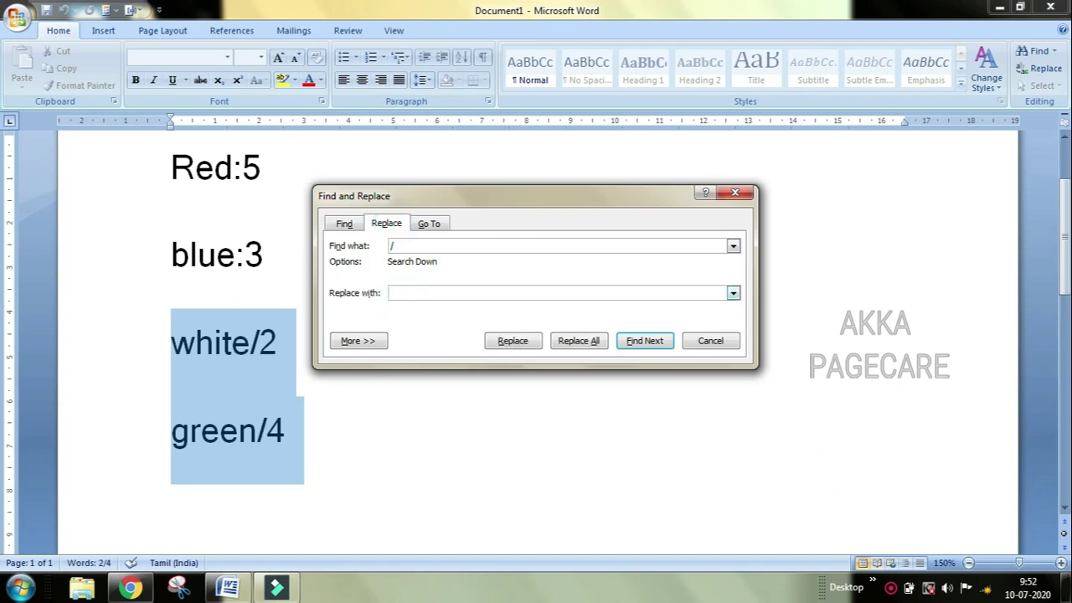
click(595, 343)
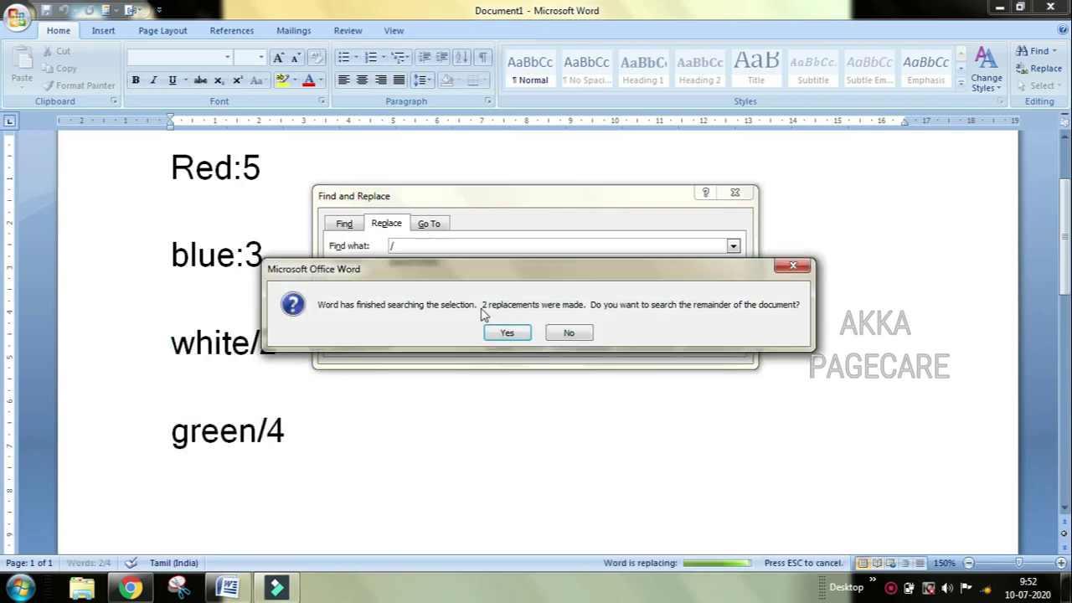
click(507, 333)
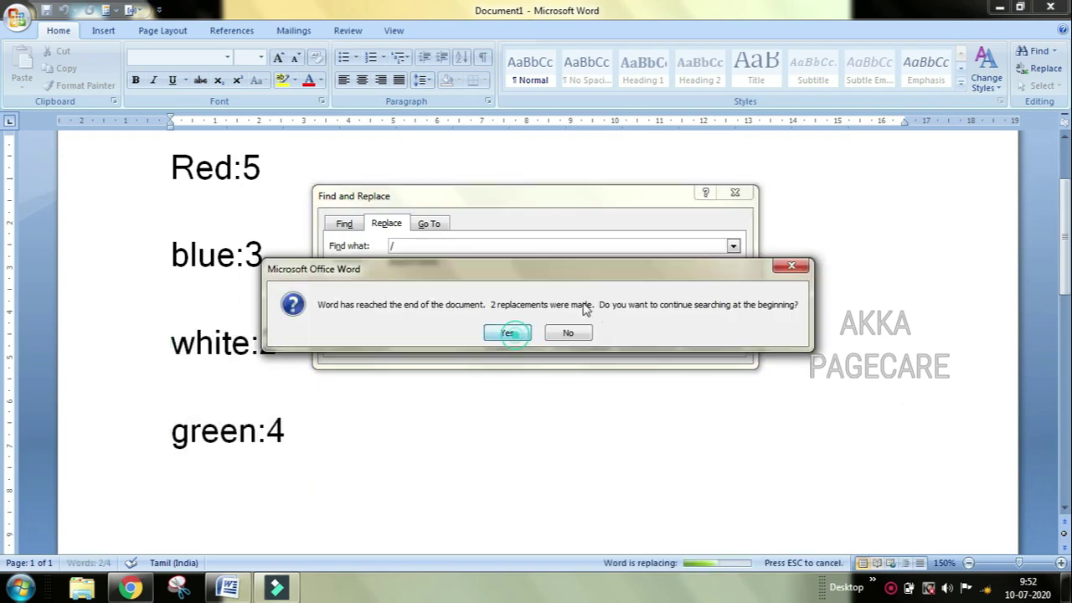
click(537, 333)
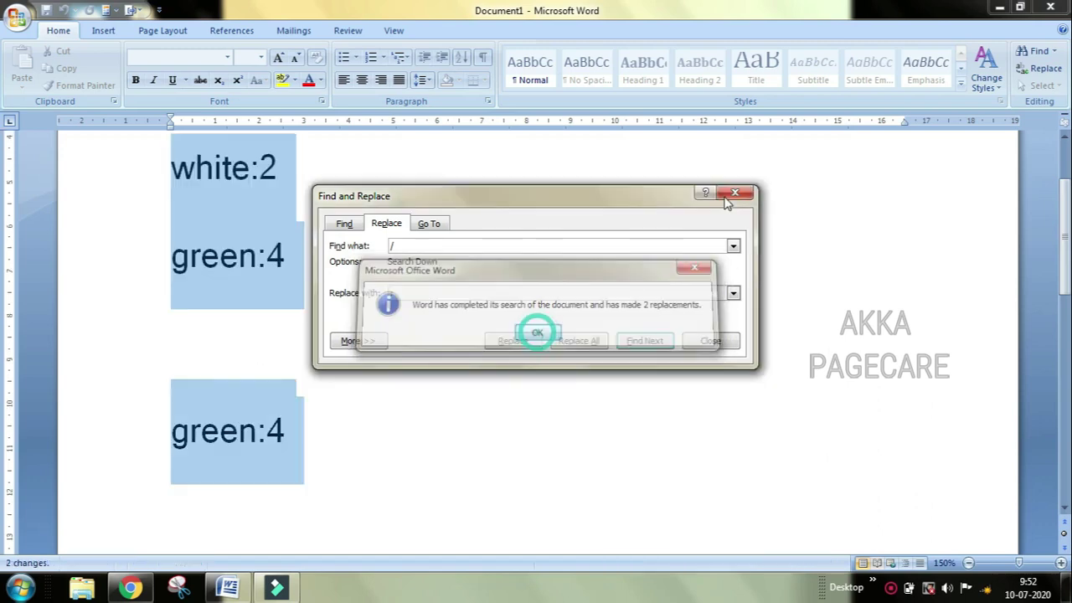
click(735, 194)
scroll(342, 395, up, 3)
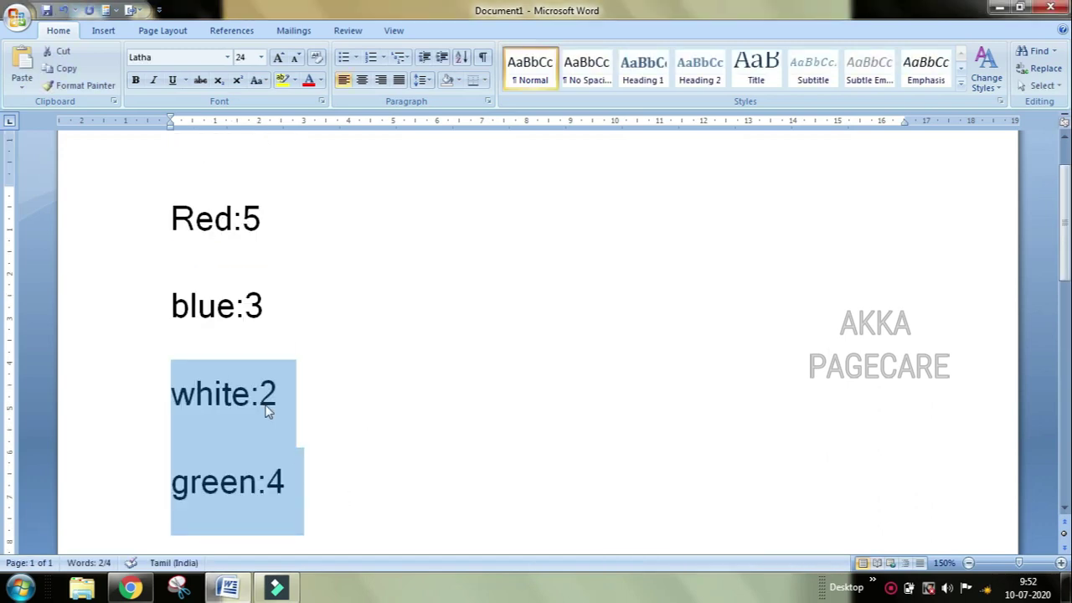
Select all four colour lines and start Convert Text to Table from Insert > Table
click(402, 279)
drag(172, 211, 289, 494)
click(103, 30)
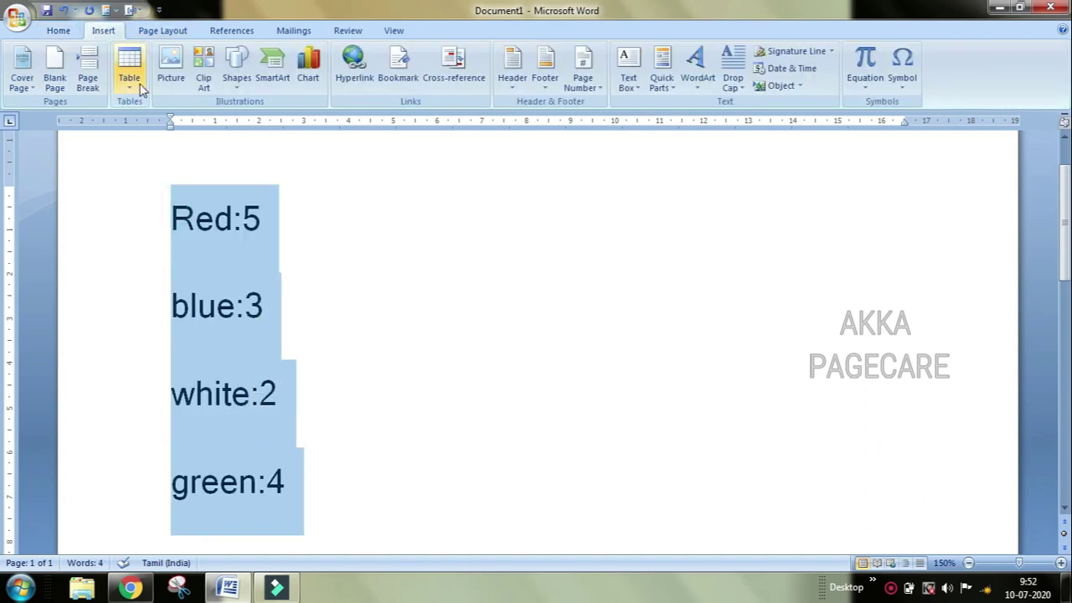
click(130, 77)
click(154, 278)
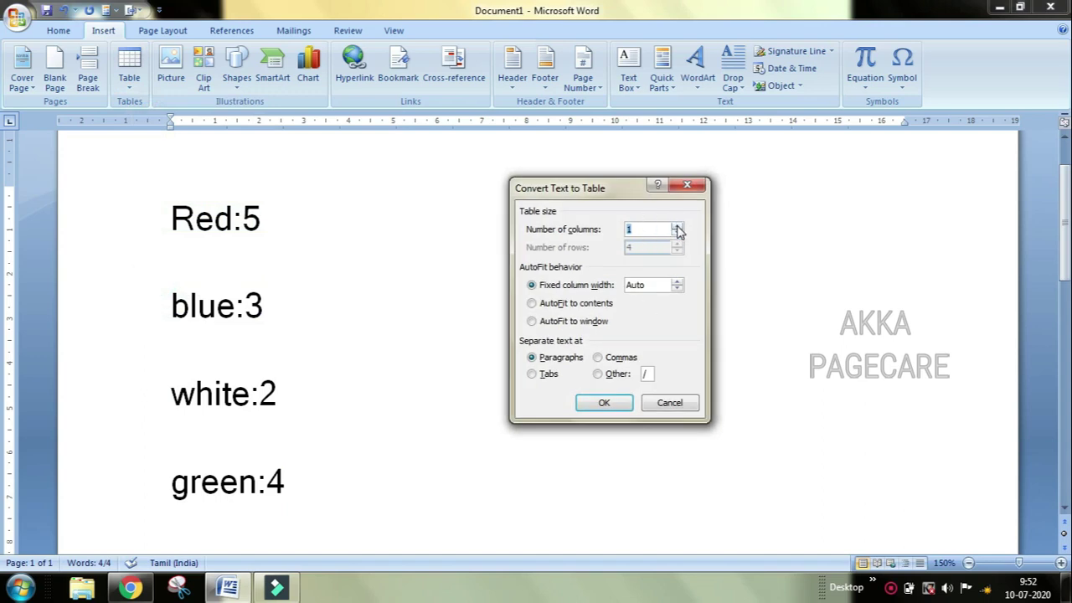
Create the table with 2 columns and an Other separator, colours beside 5, 3, 2, 4
click(678, 226)
click(598, 375)
click(617, 406)
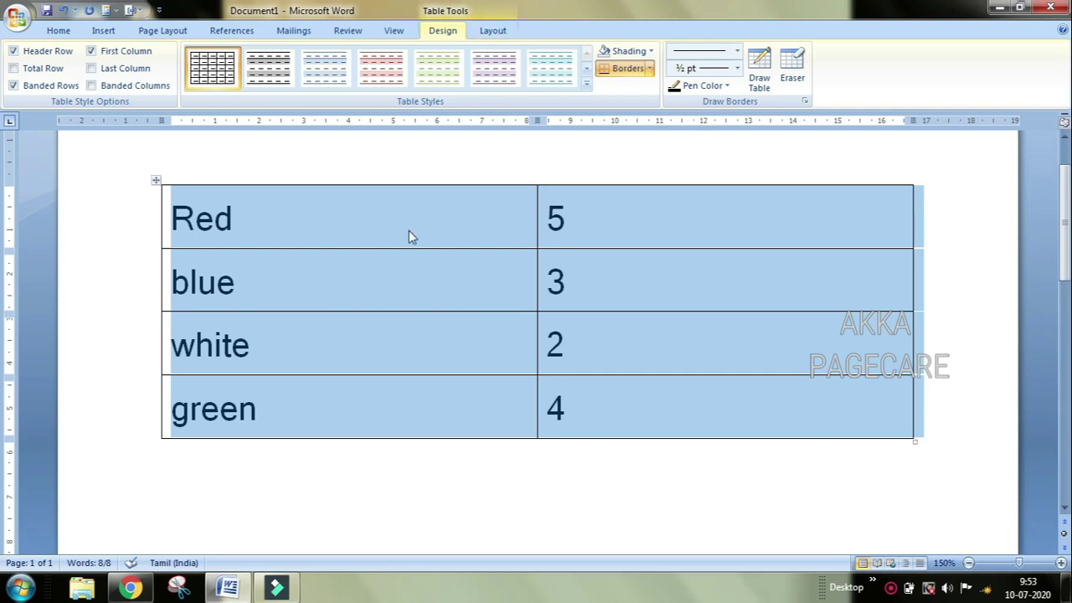
click(737, 221)
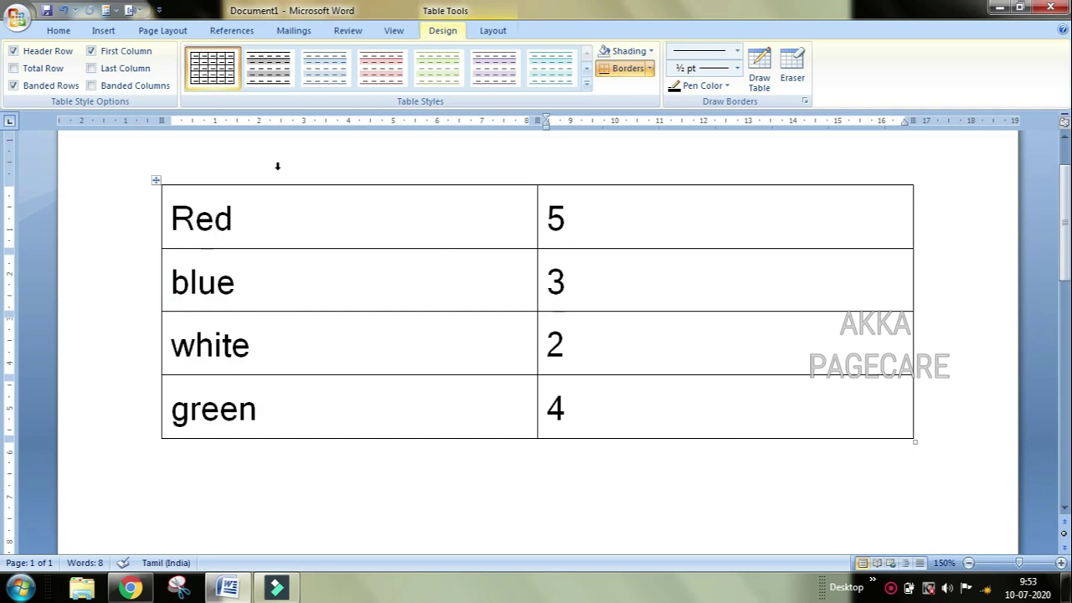
click(101, 31)
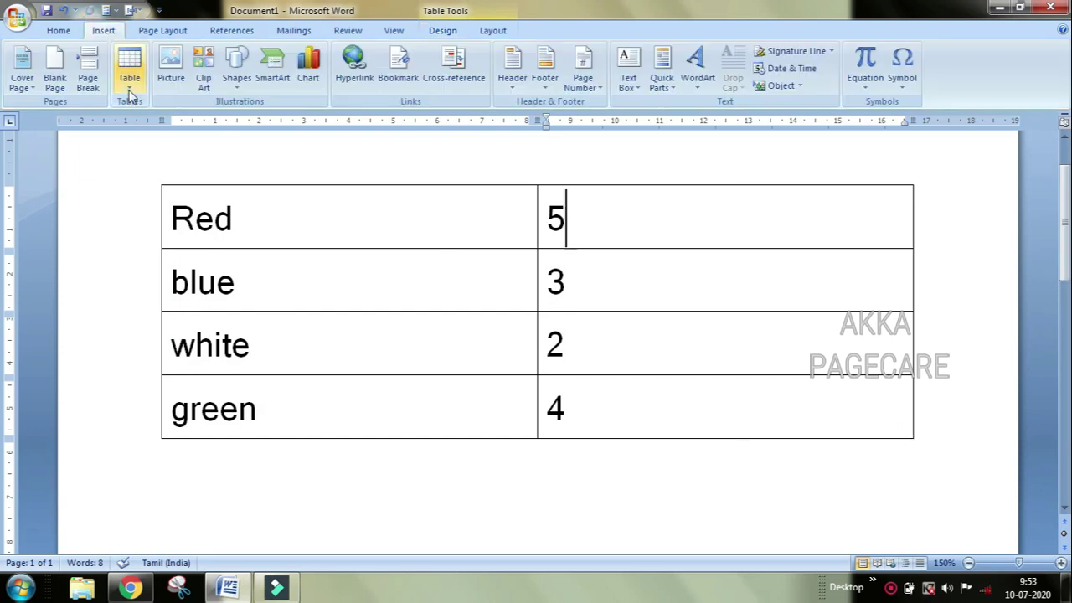
click(129, 80)
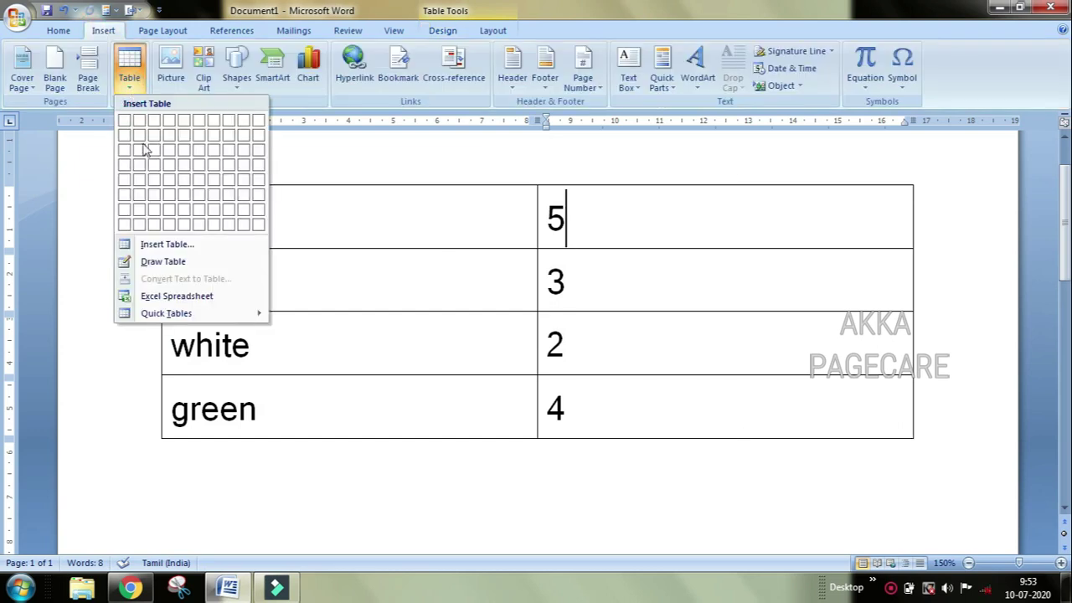
Draw borders splitting the Red and white number cells, then enter 6 and 7 in the new cells
click(164, 263)
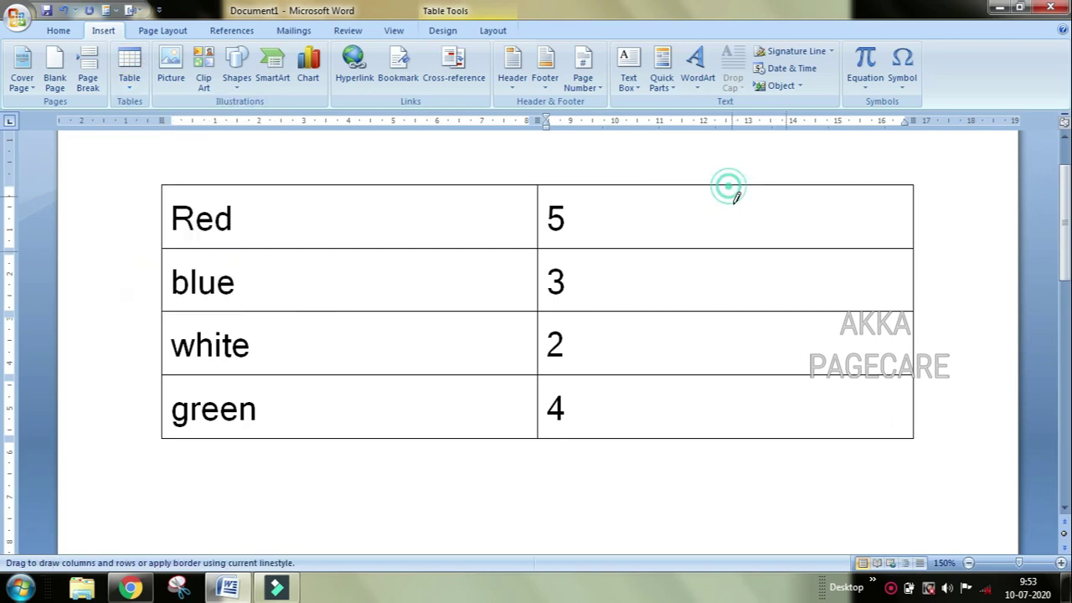
drag(729, 187, 729, 248)
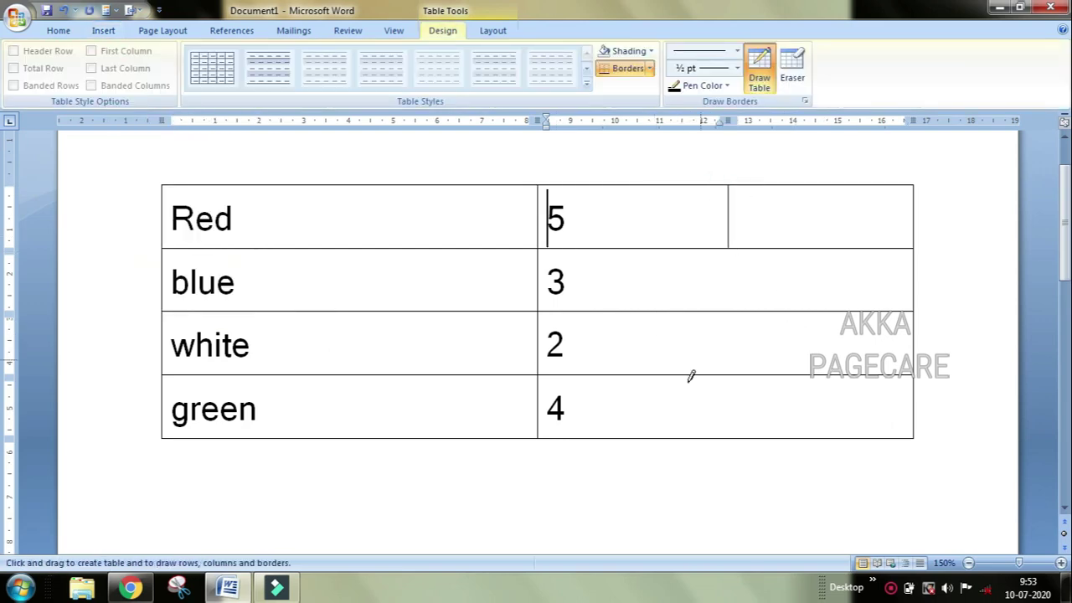
drag(730, 312, 748, 374)
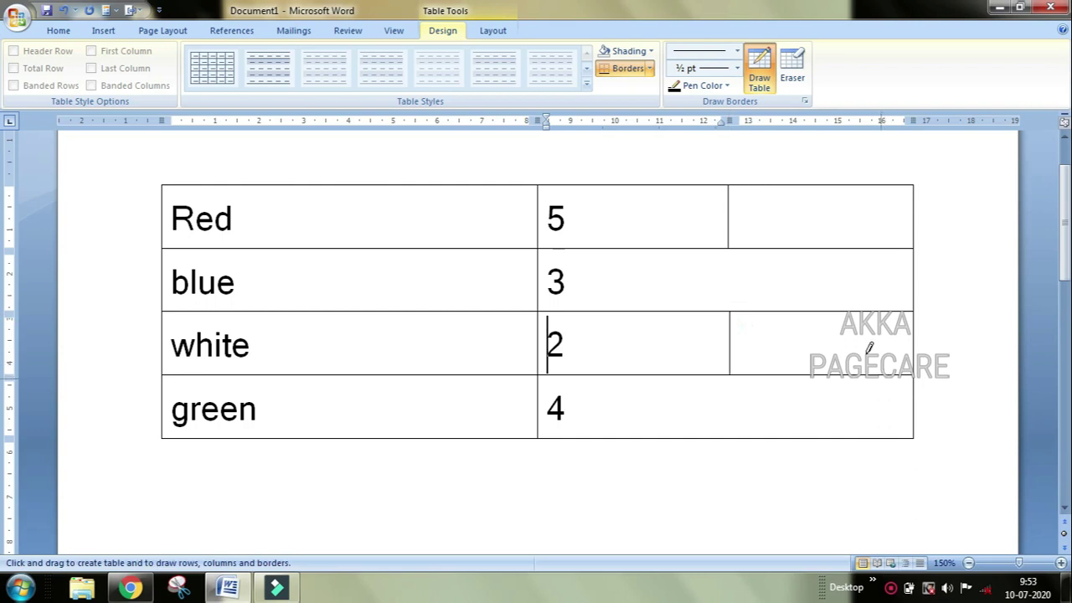
click(782, 219)
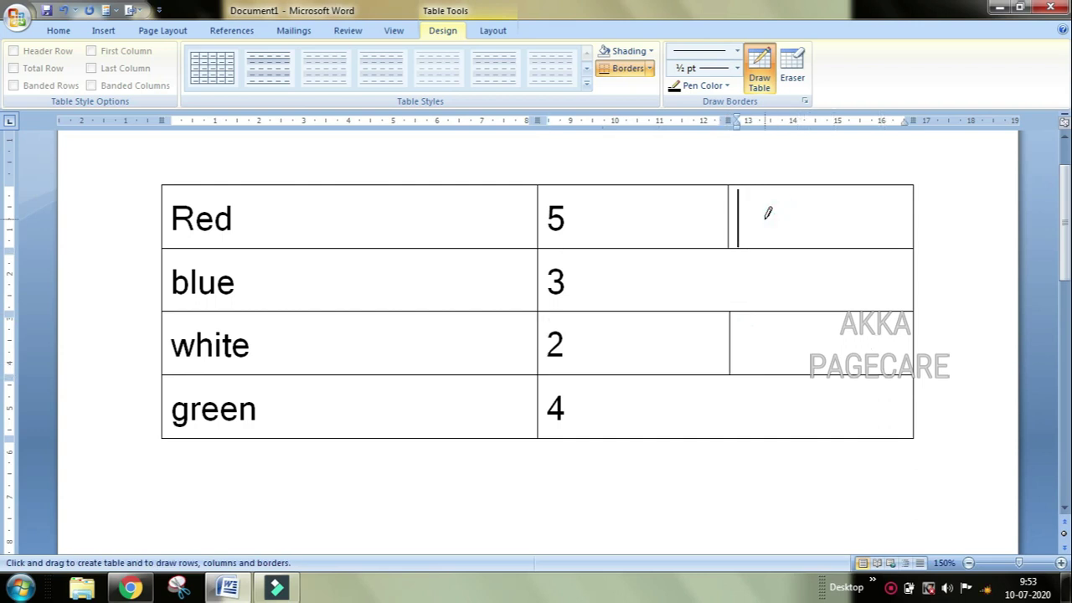
text(6)
click(770, 349)
text(7)
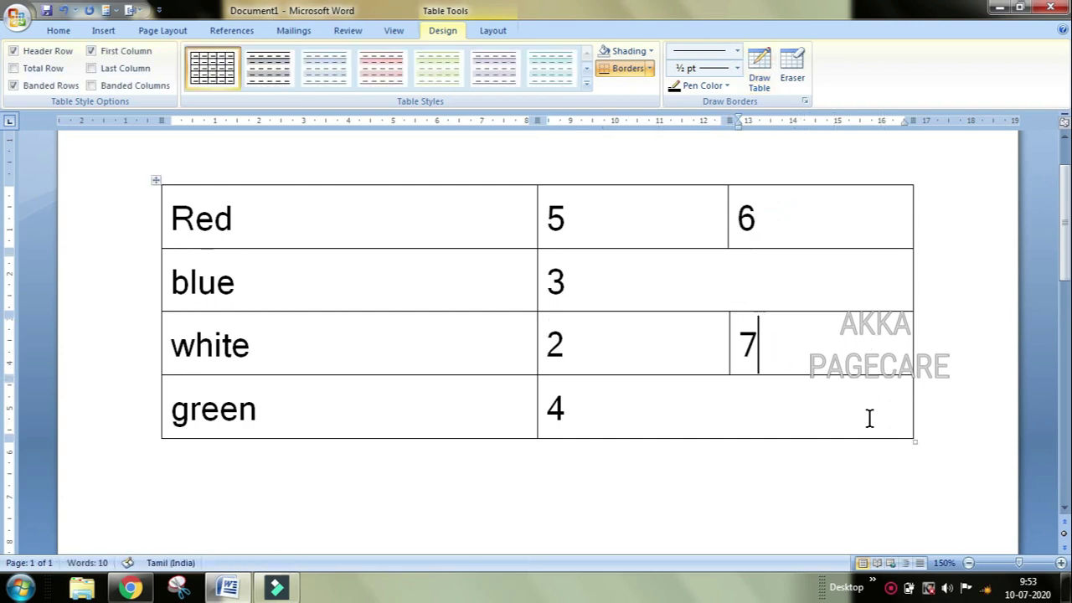
click(966, 397)
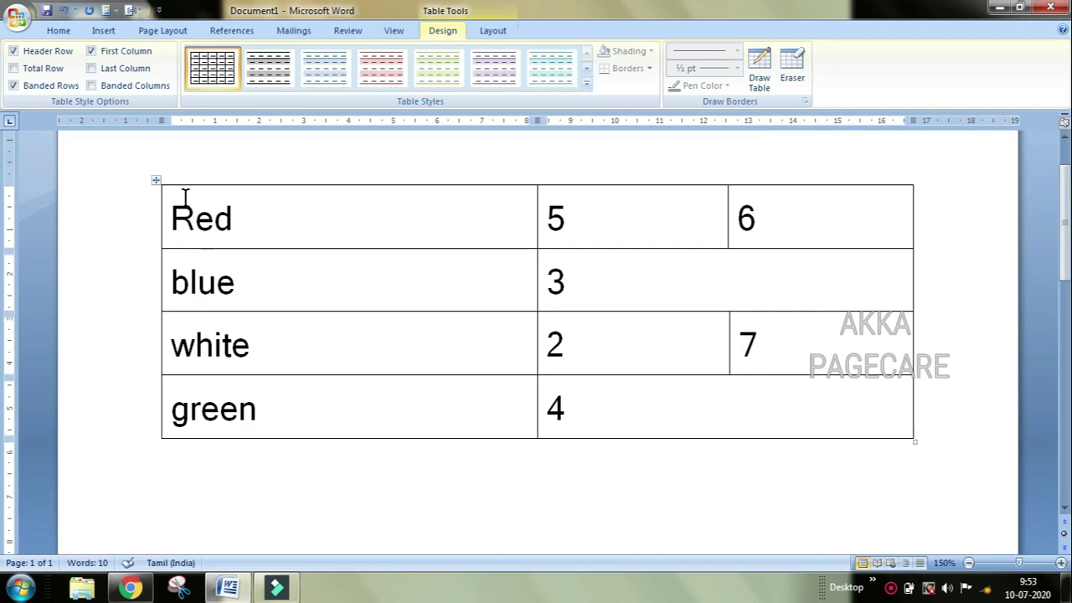
Select the whole table and apply Center alignment from the Home tab
mouse_move(184, 204)
mouse_down()
mouse_move(510, 343)
mouse_move(759, 400)
mouse_up()
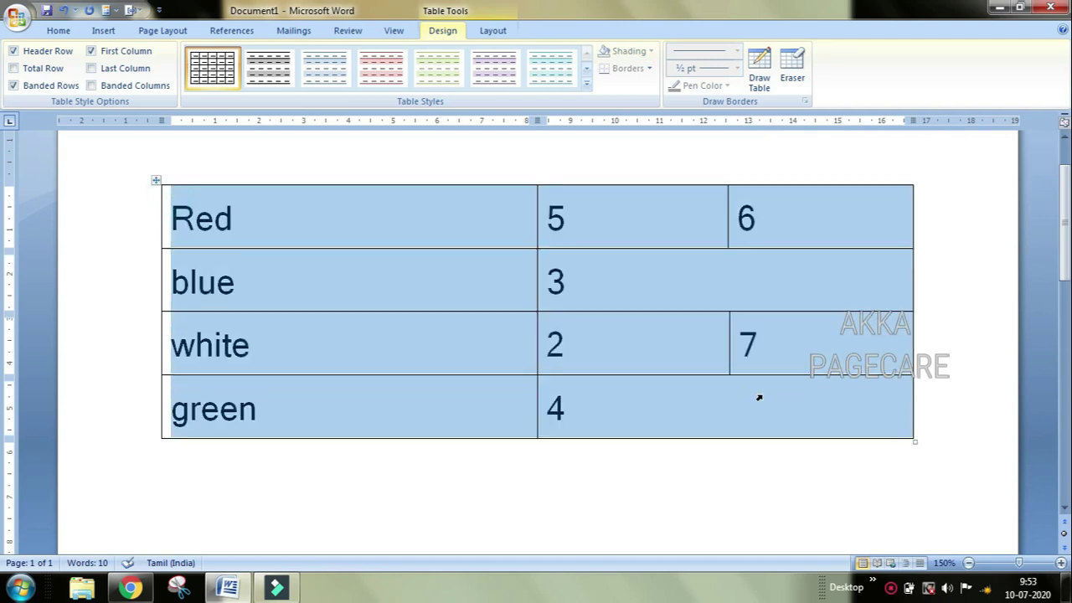
click(58, 30)
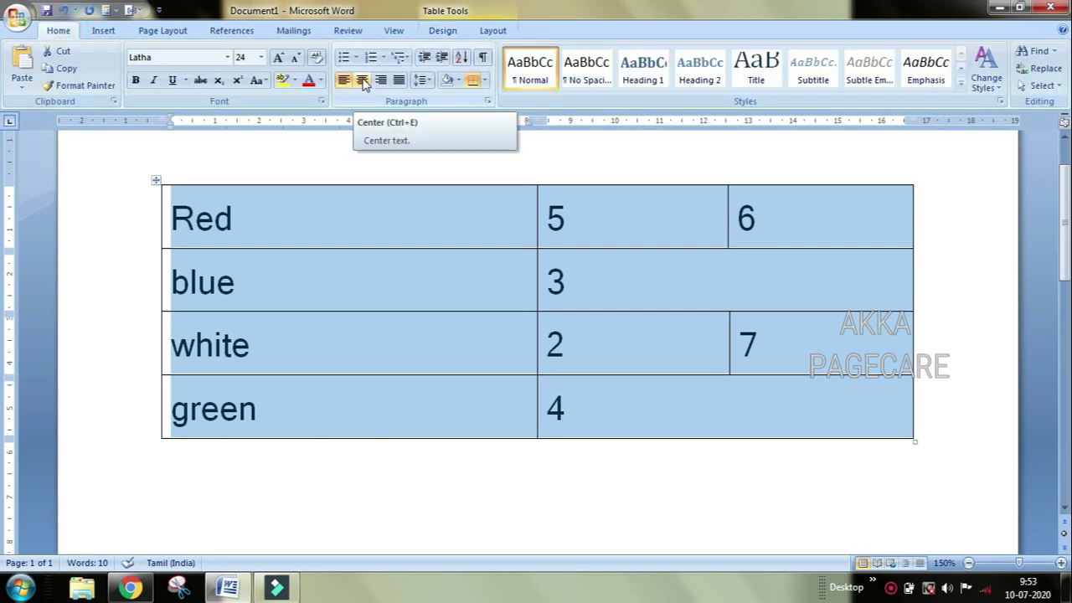
click(364, 81)
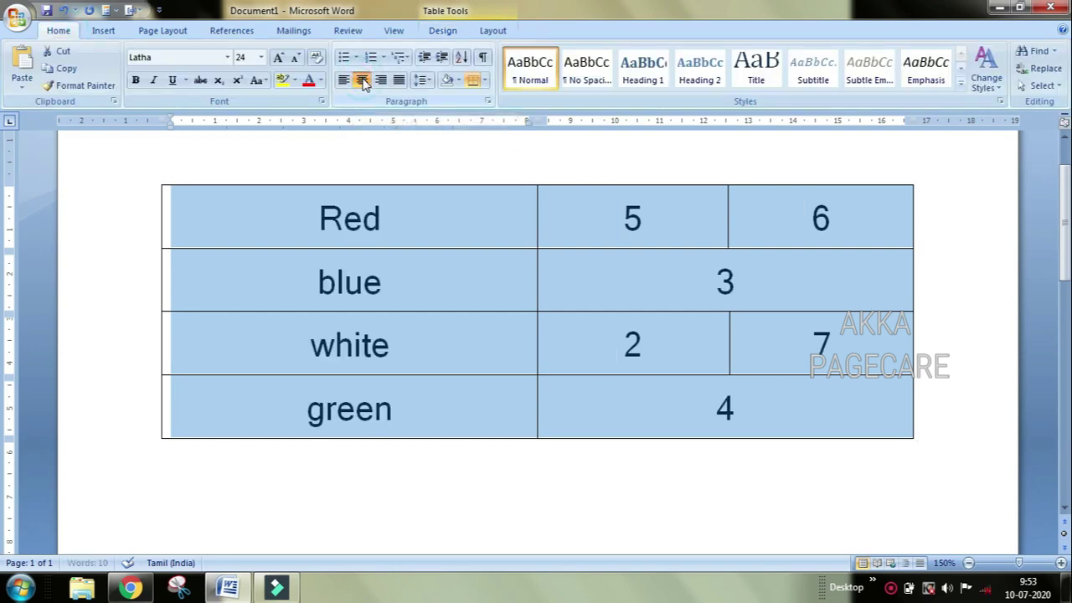
click(988, 417)
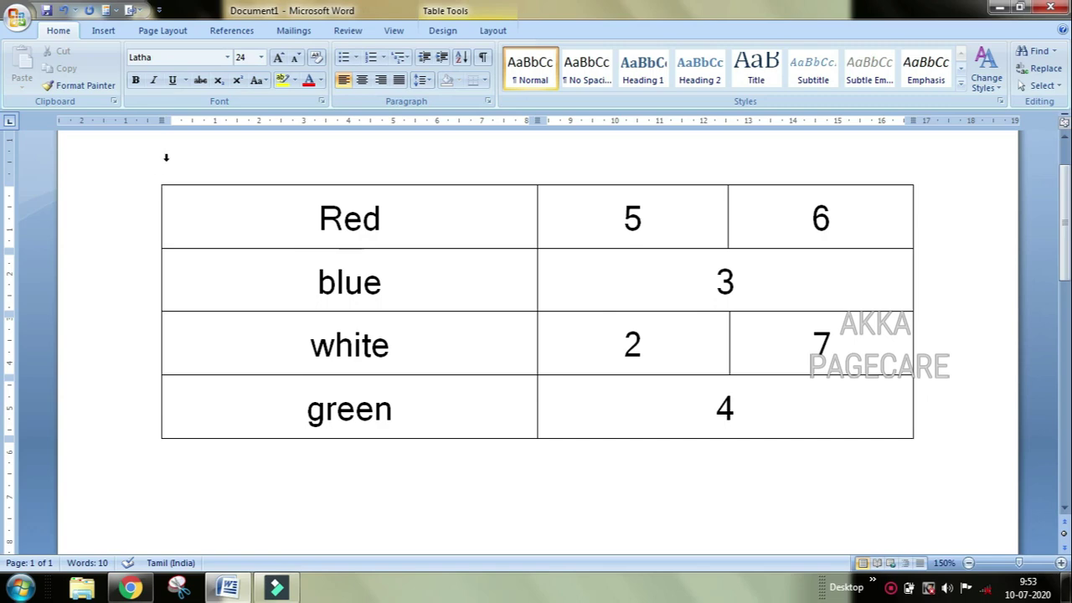